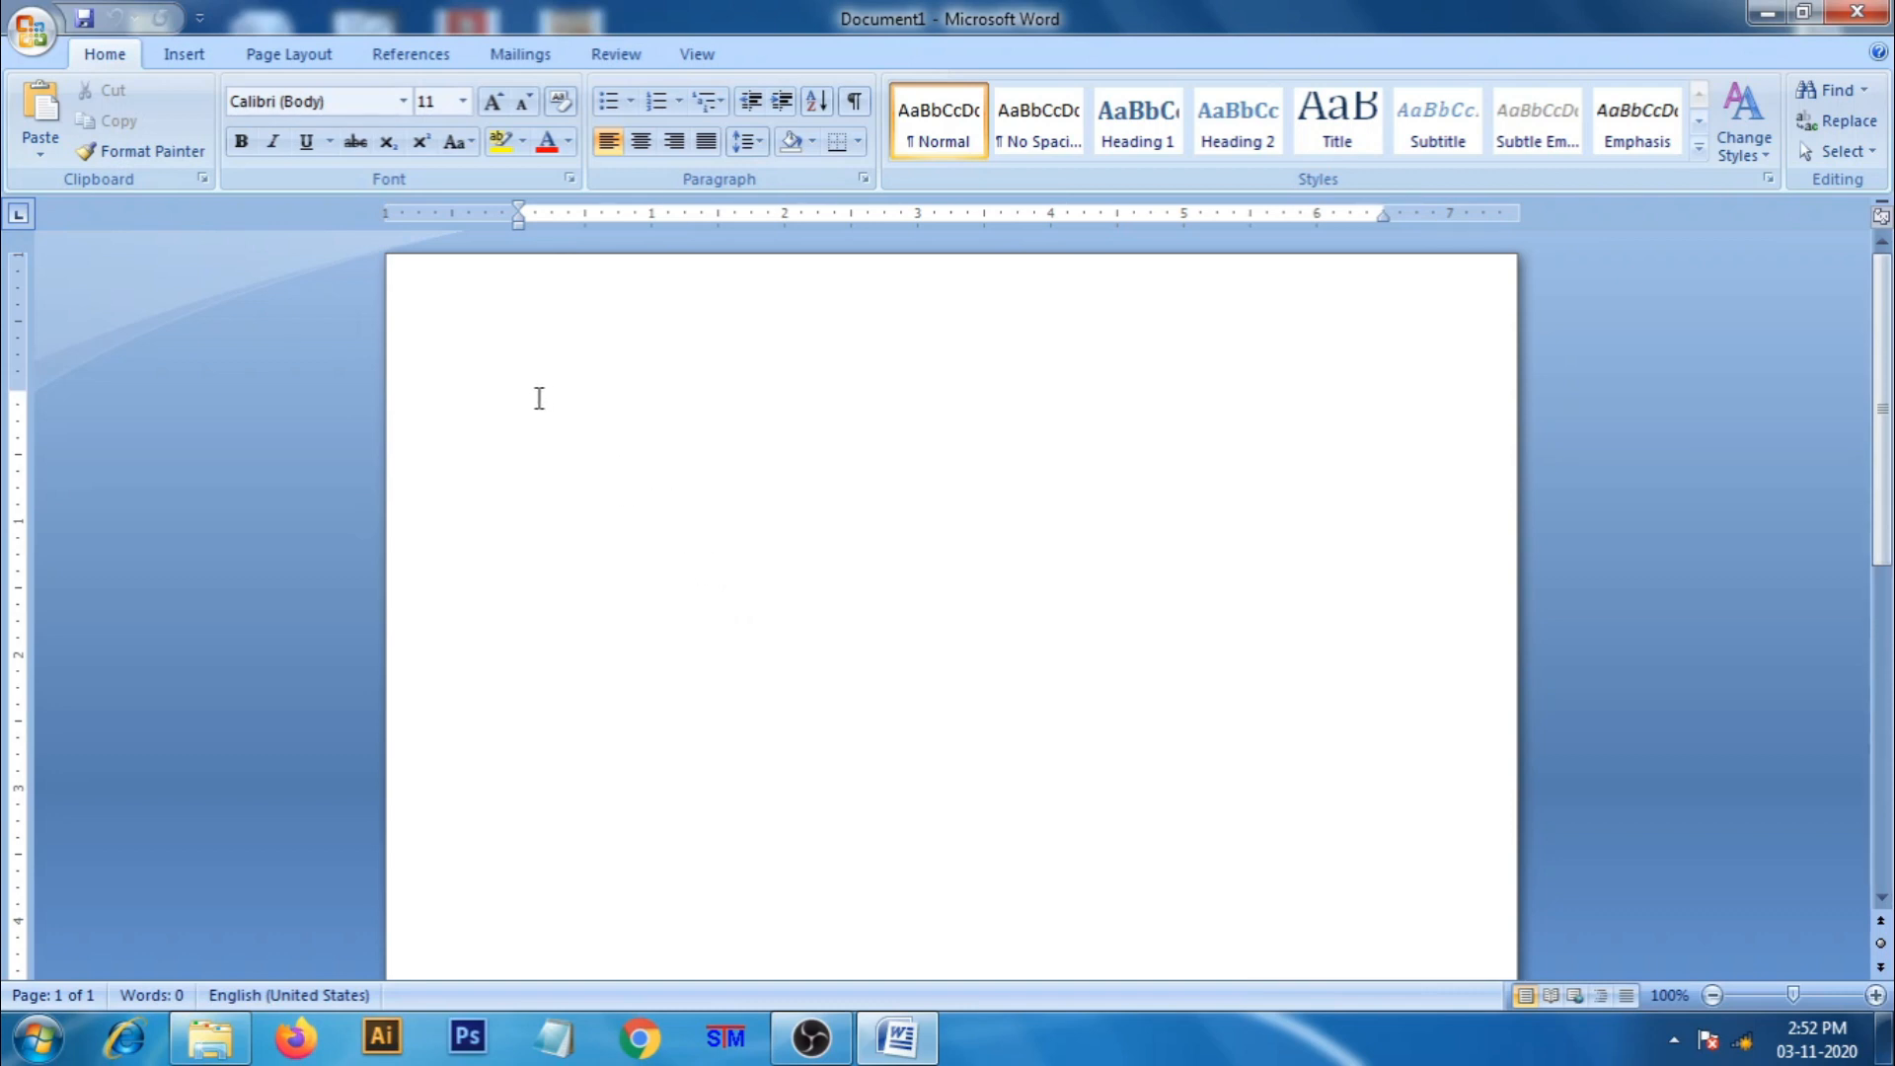
Insert a table with three columns and four rows into the blank document
click(183, 56)
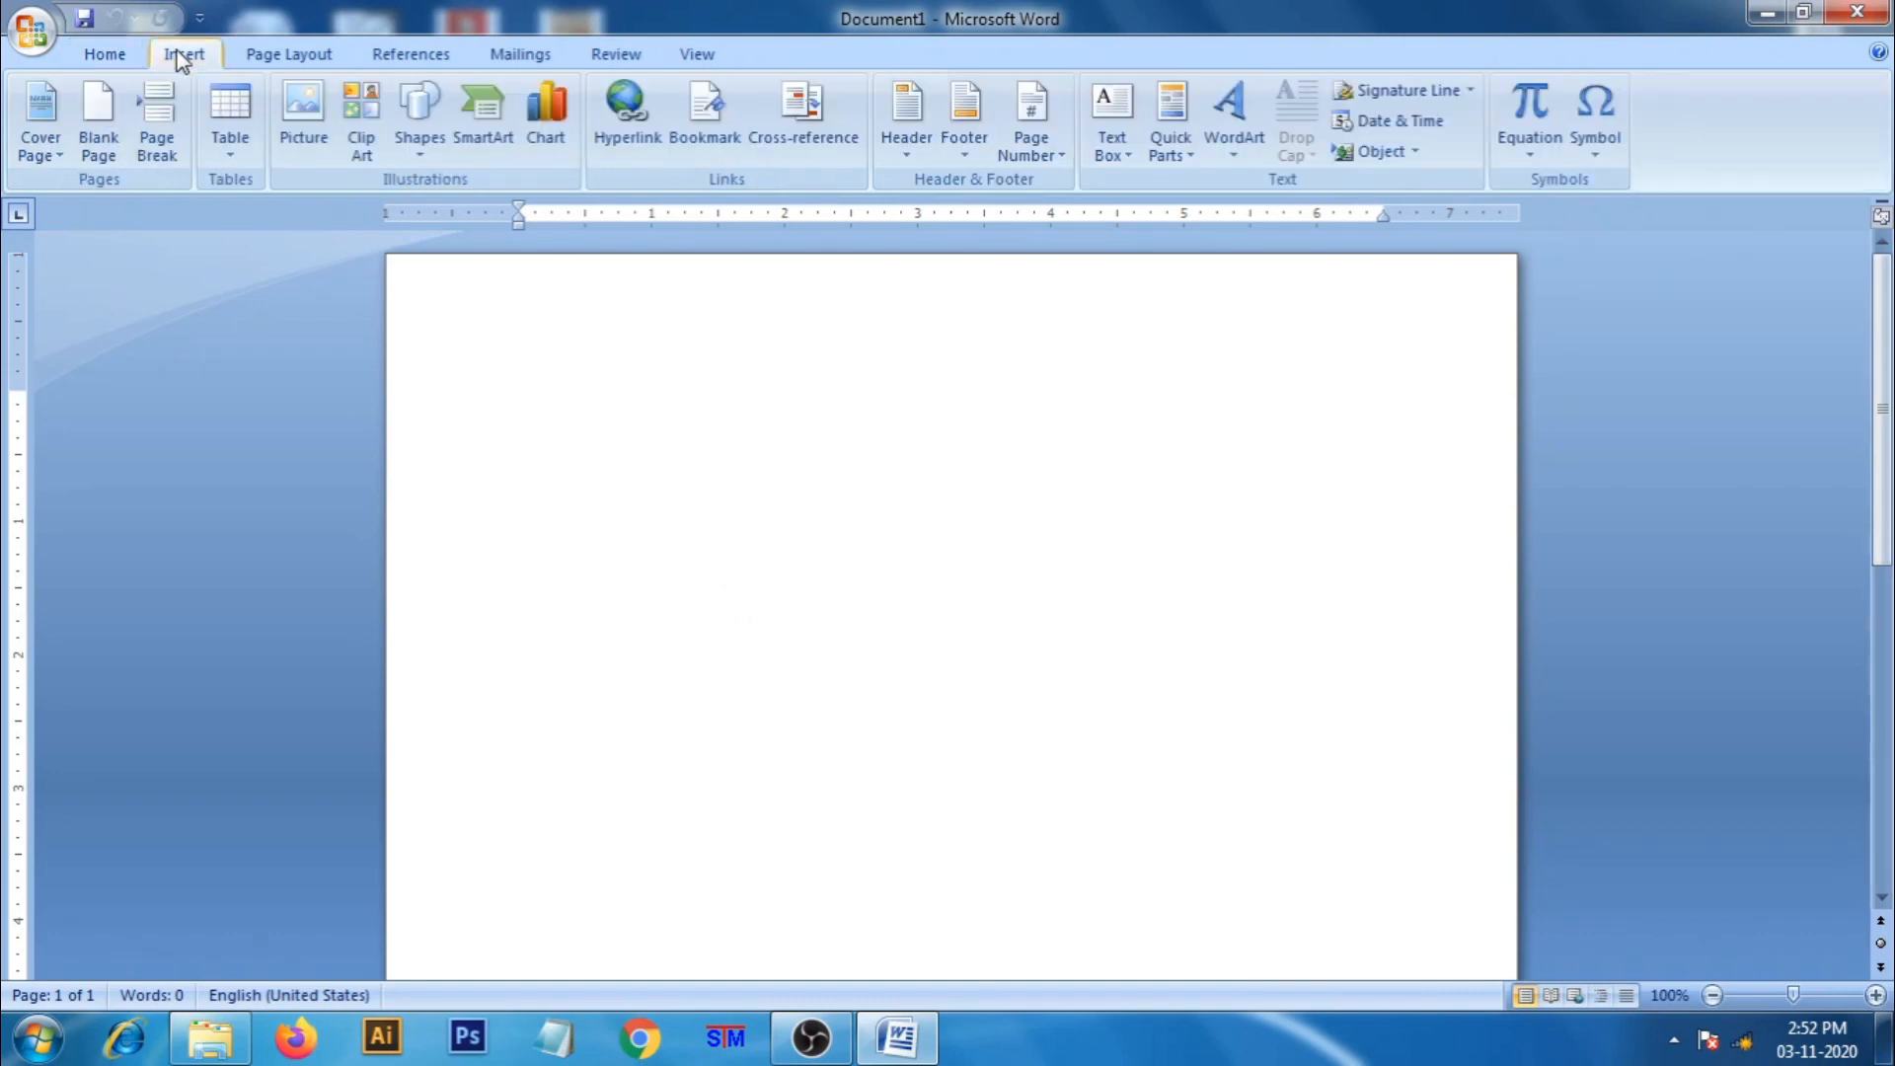
click(229, 154)
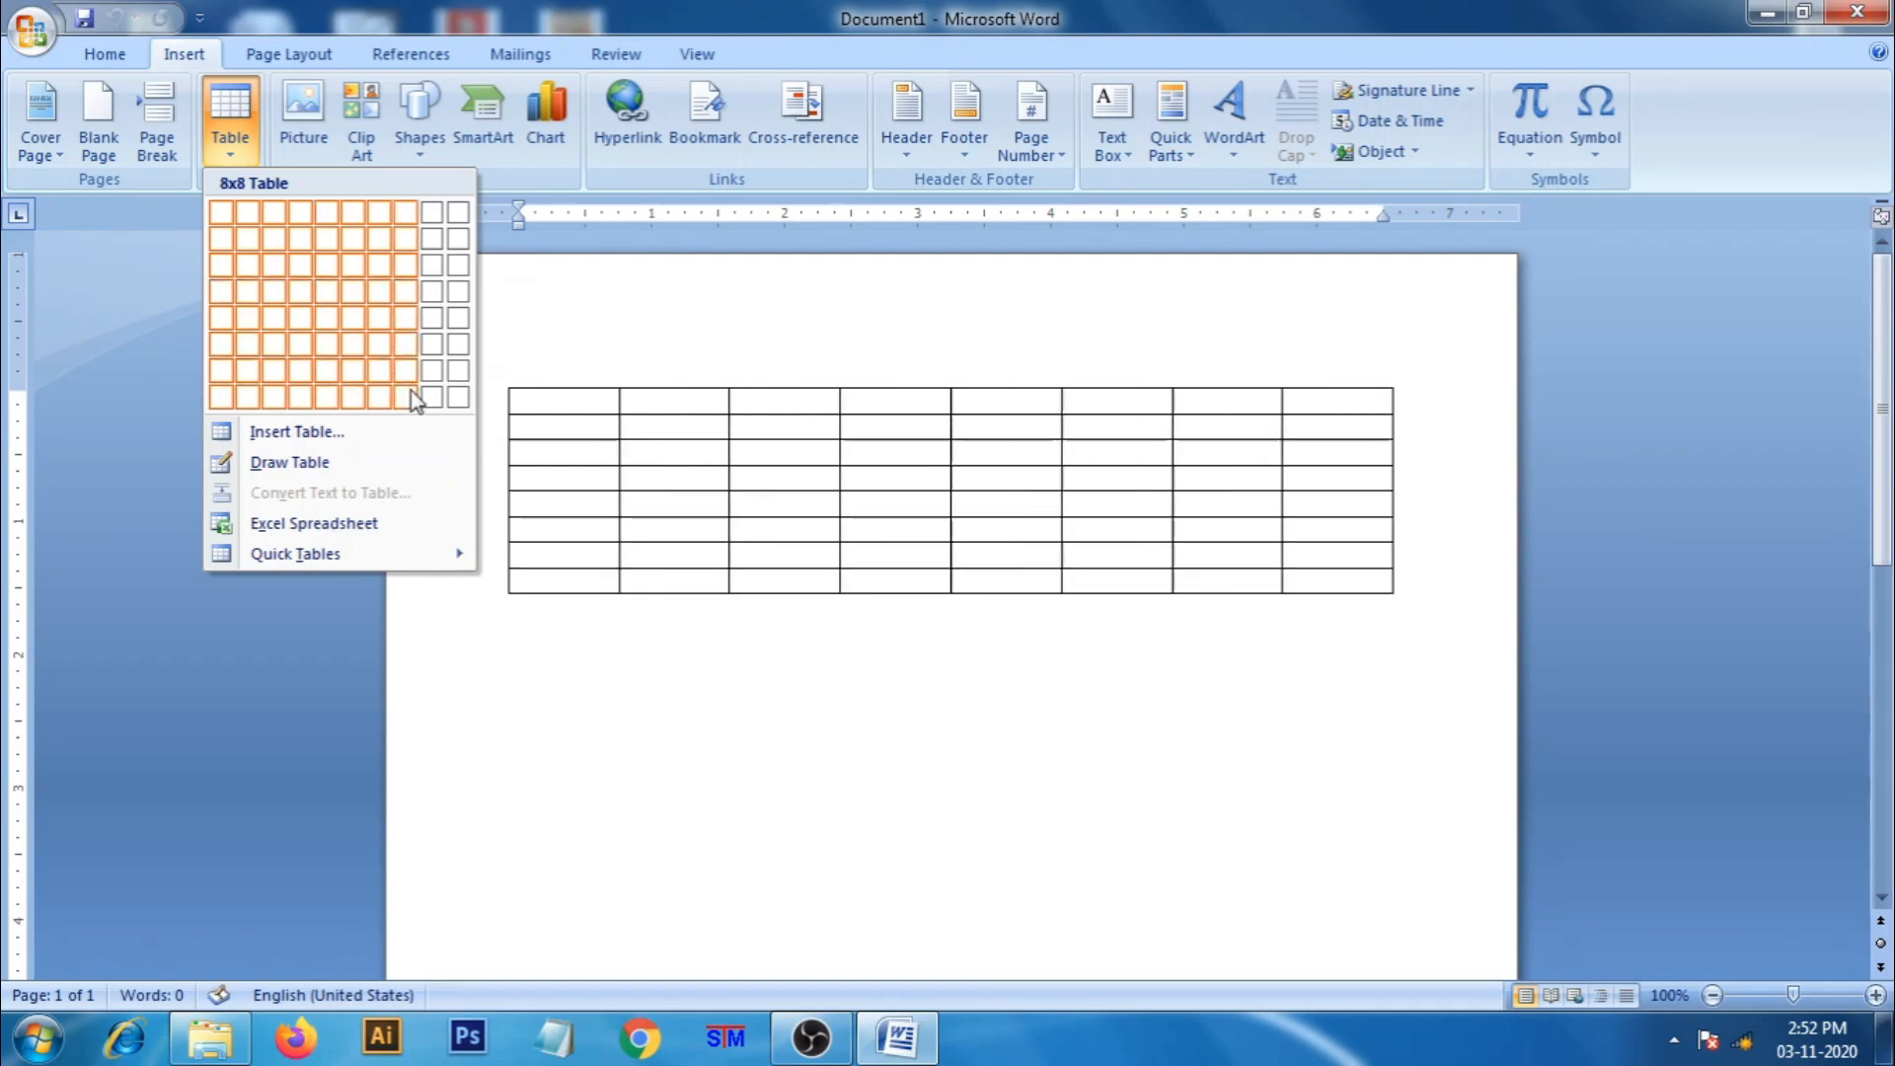
click(277, 293)
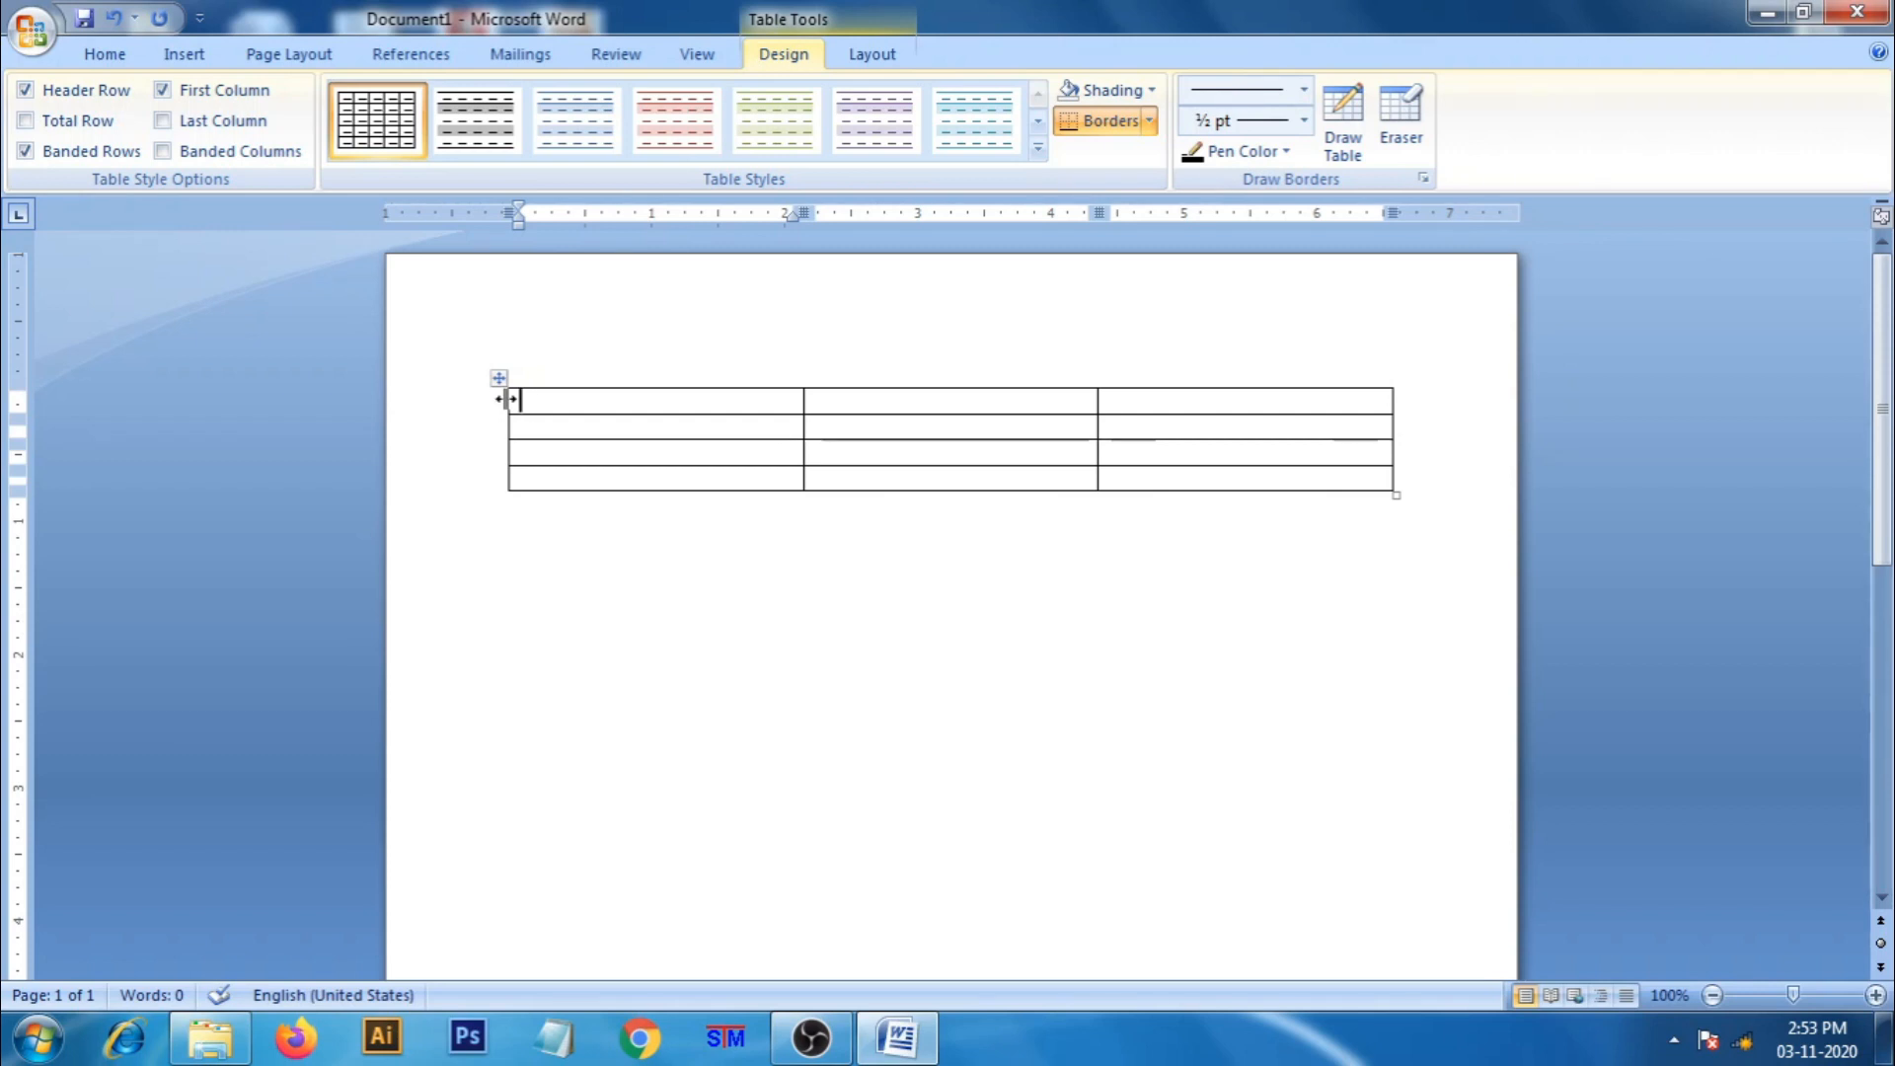
Fill the table's header row with Name, Class and Roll No
text(Name)
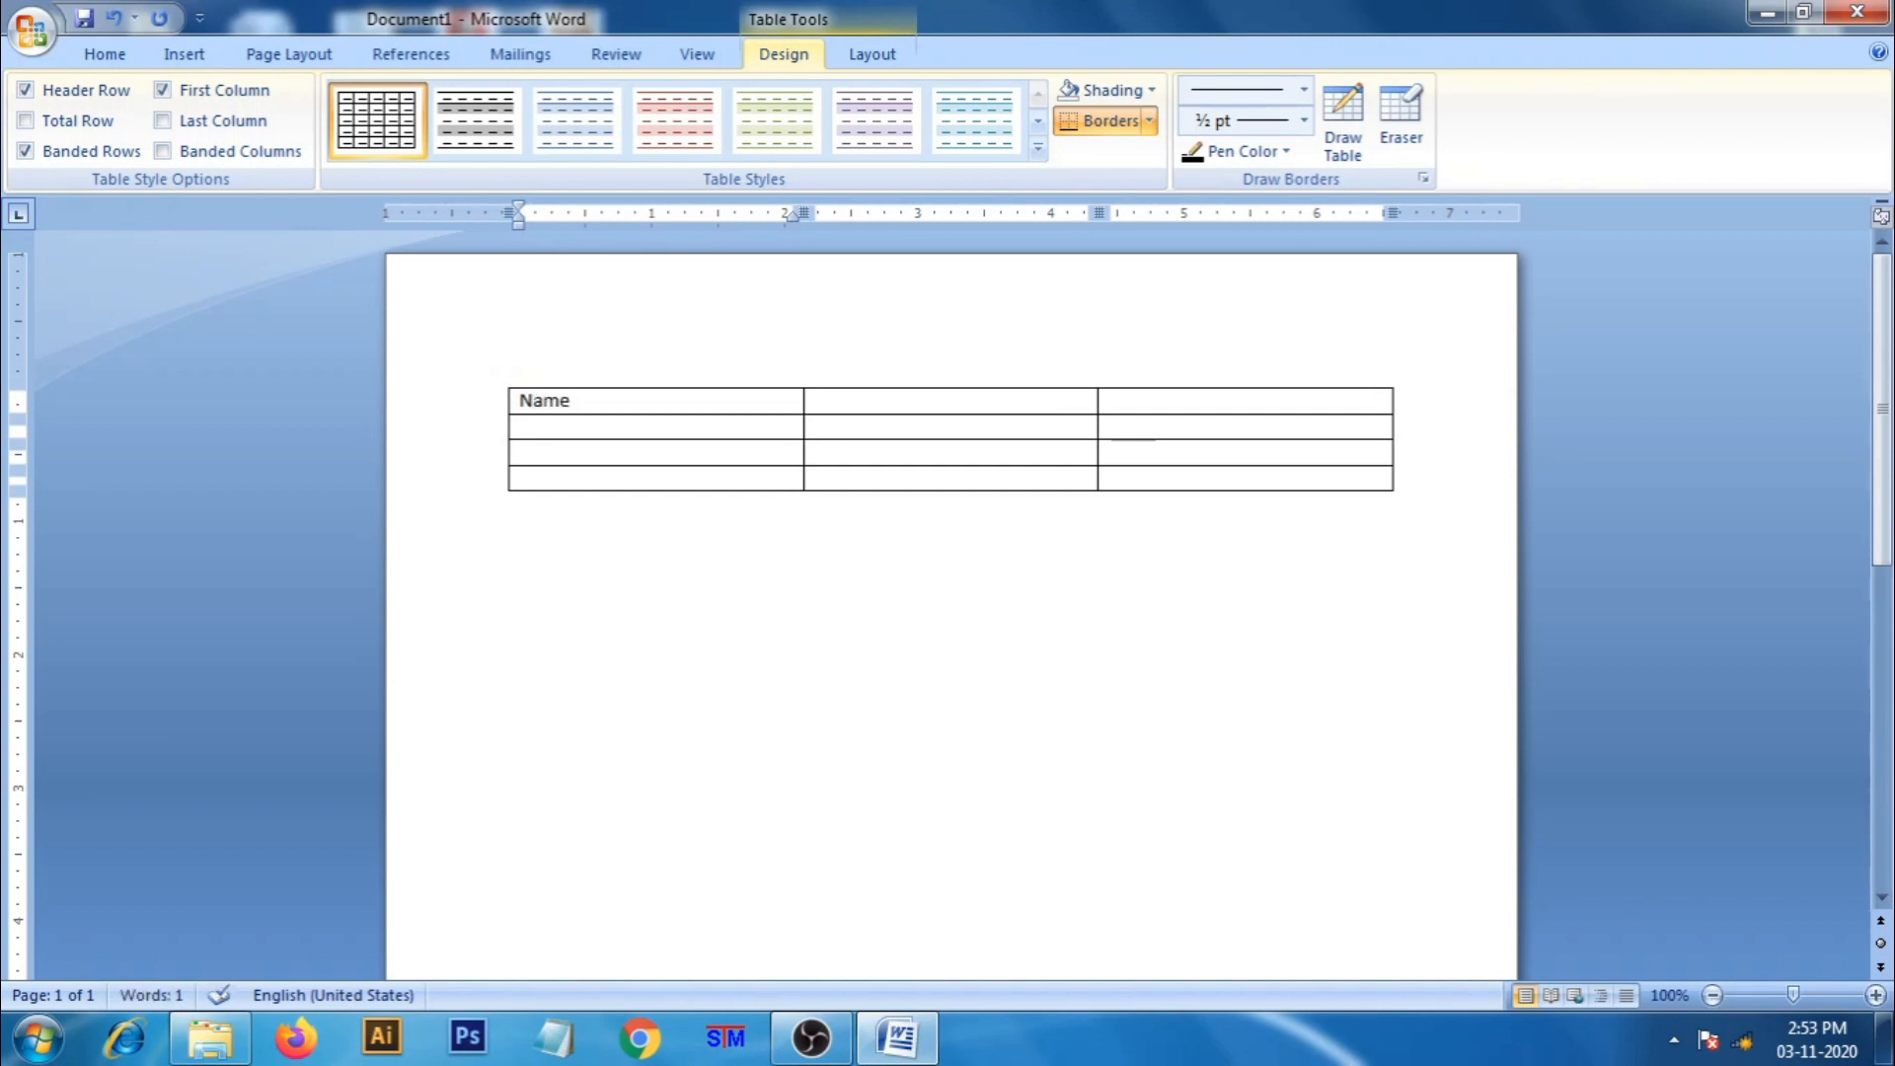
key(Tab)
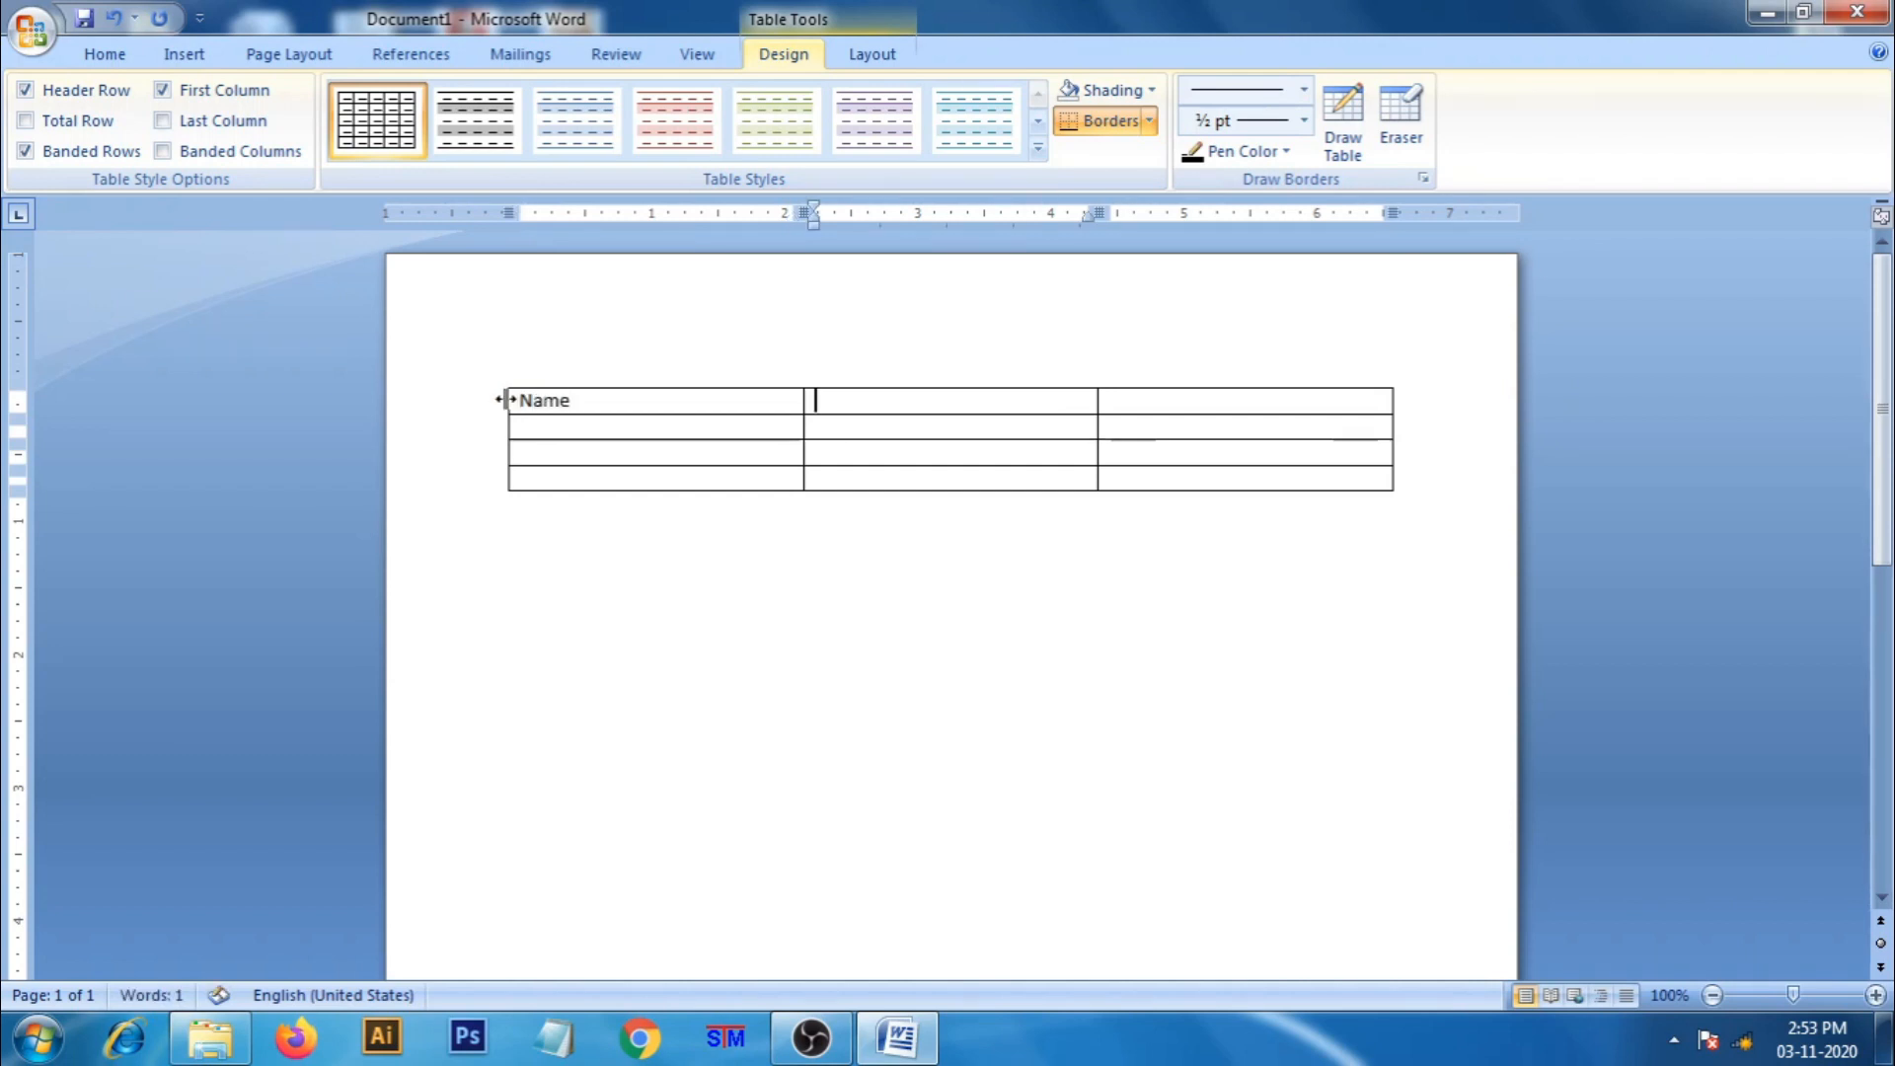
text(Class)
key(Tab)
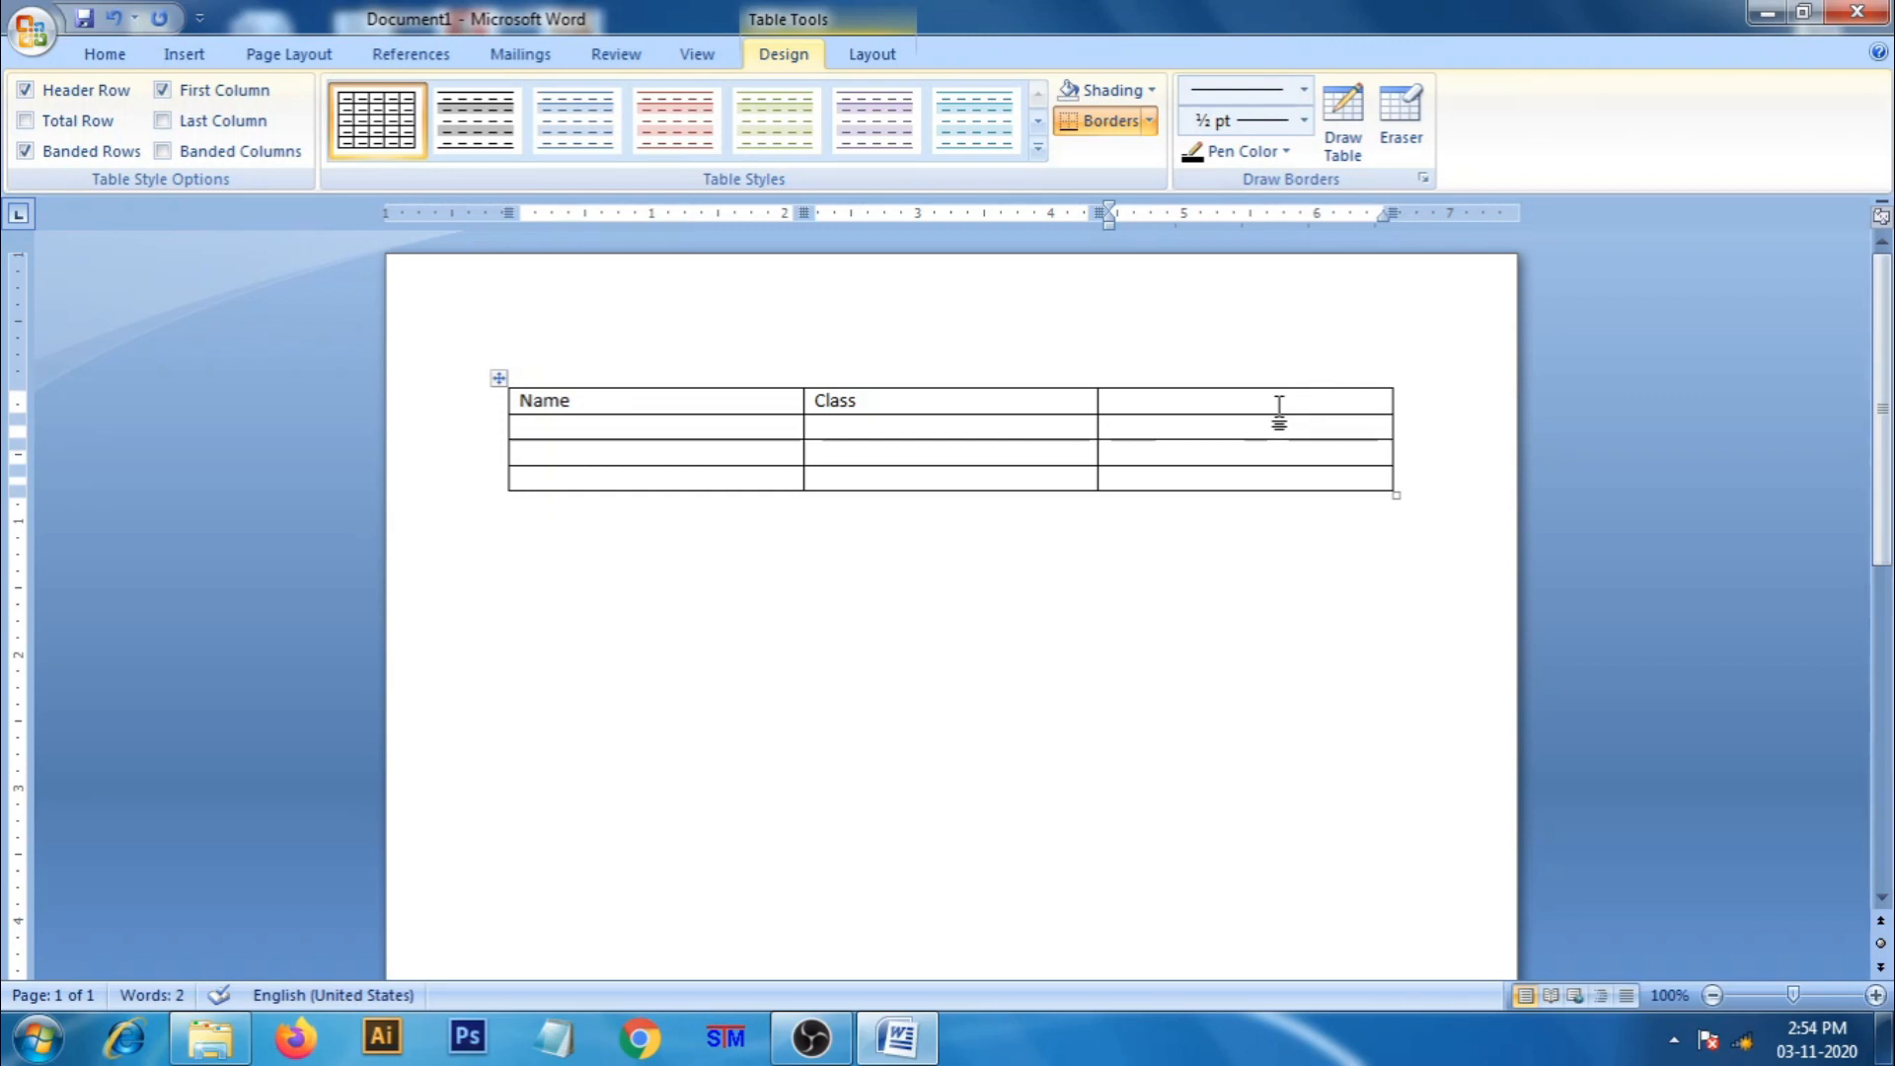
text(Roll No)
key(Return)
key(BackSpace)
key(Tab)
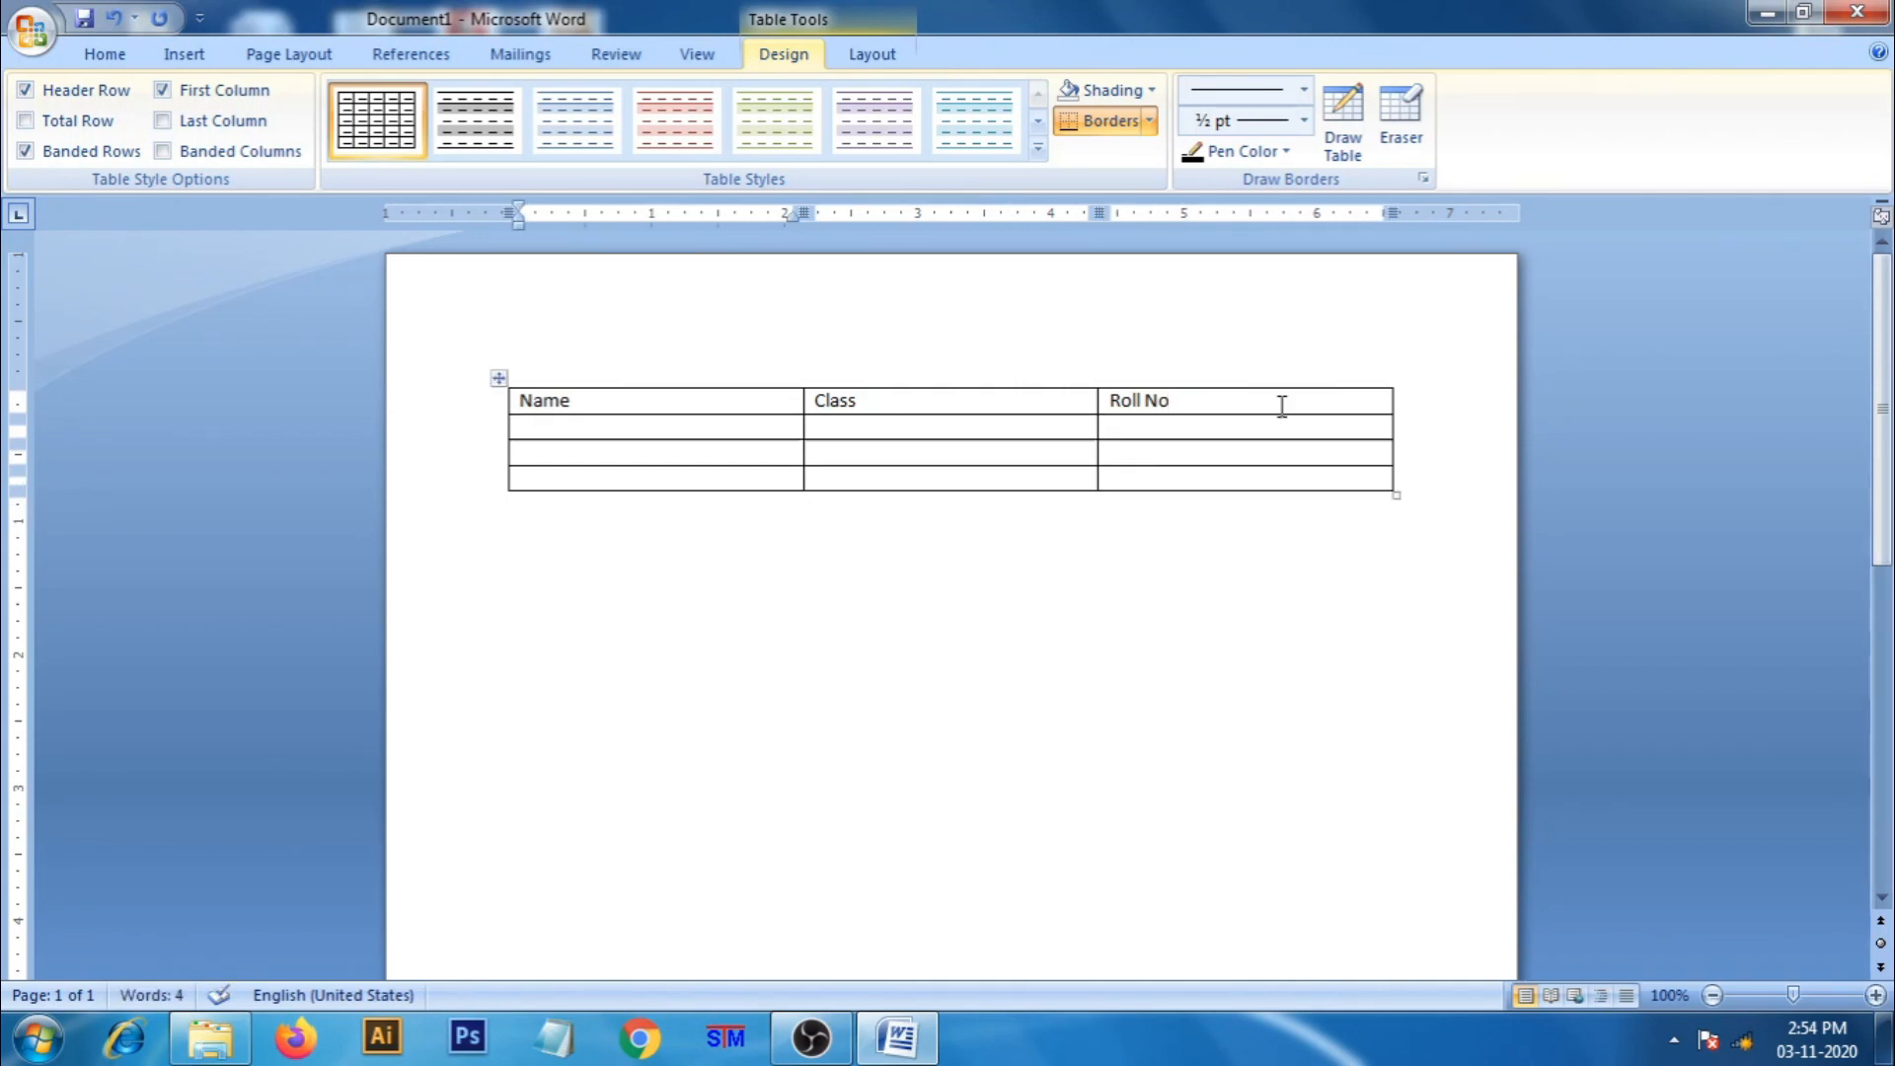
Fill the first row below the headers with the student's name, class V and roll number 12
text(Arpit)
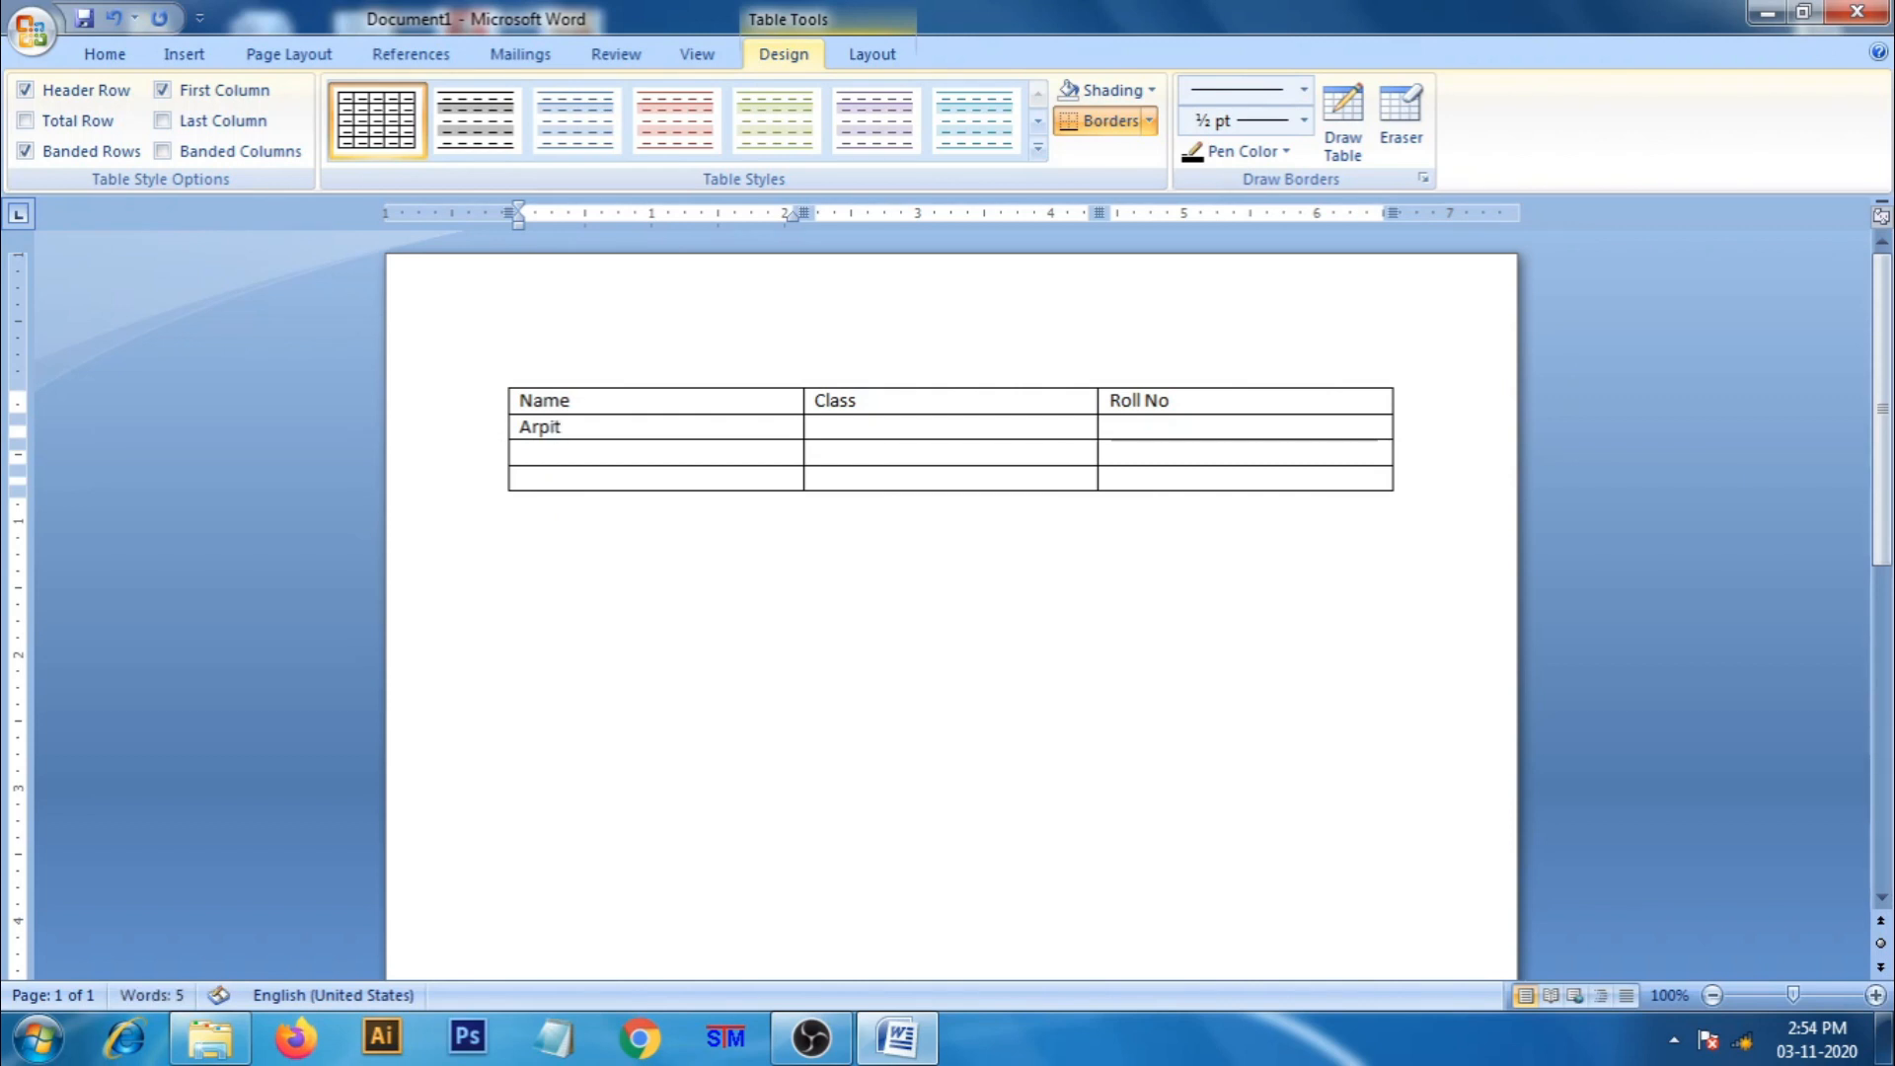
text(a)
key(Tab)
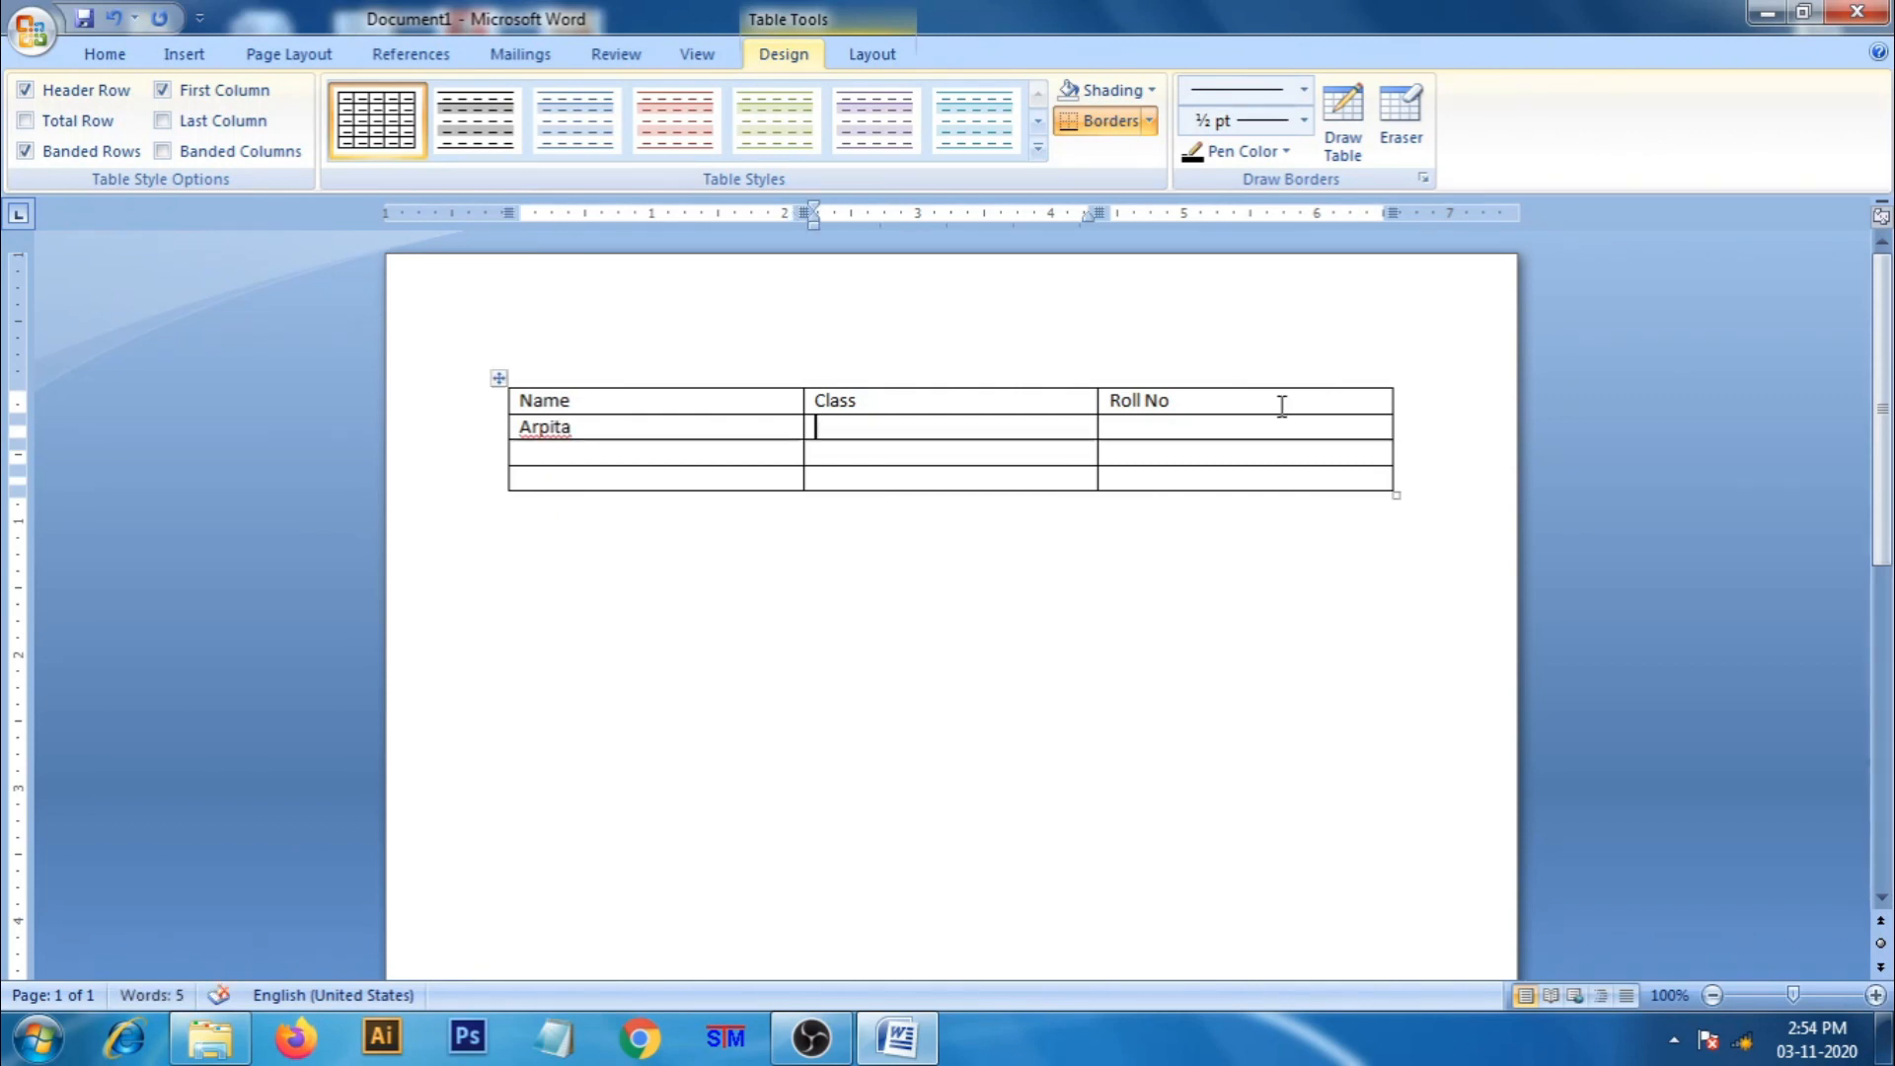
text(V)
key(Tab)
text(12)
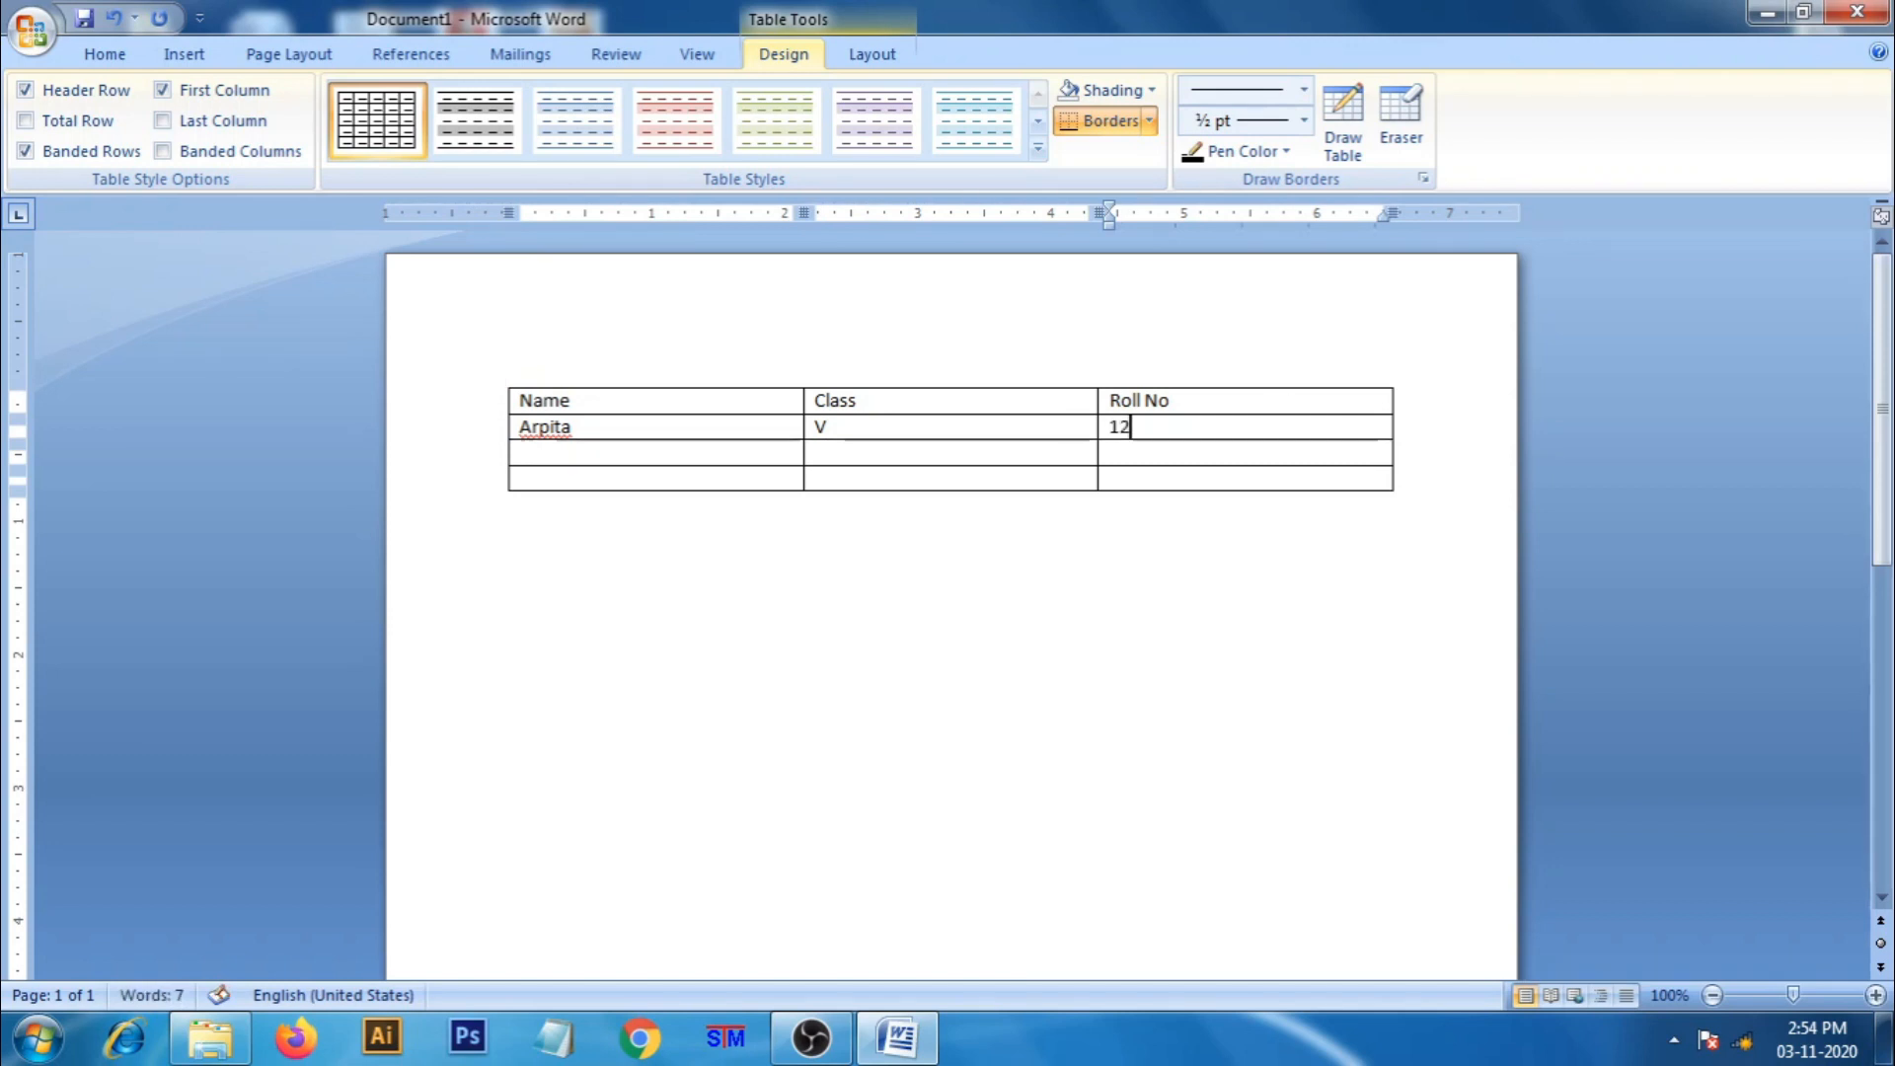
key(Tab)
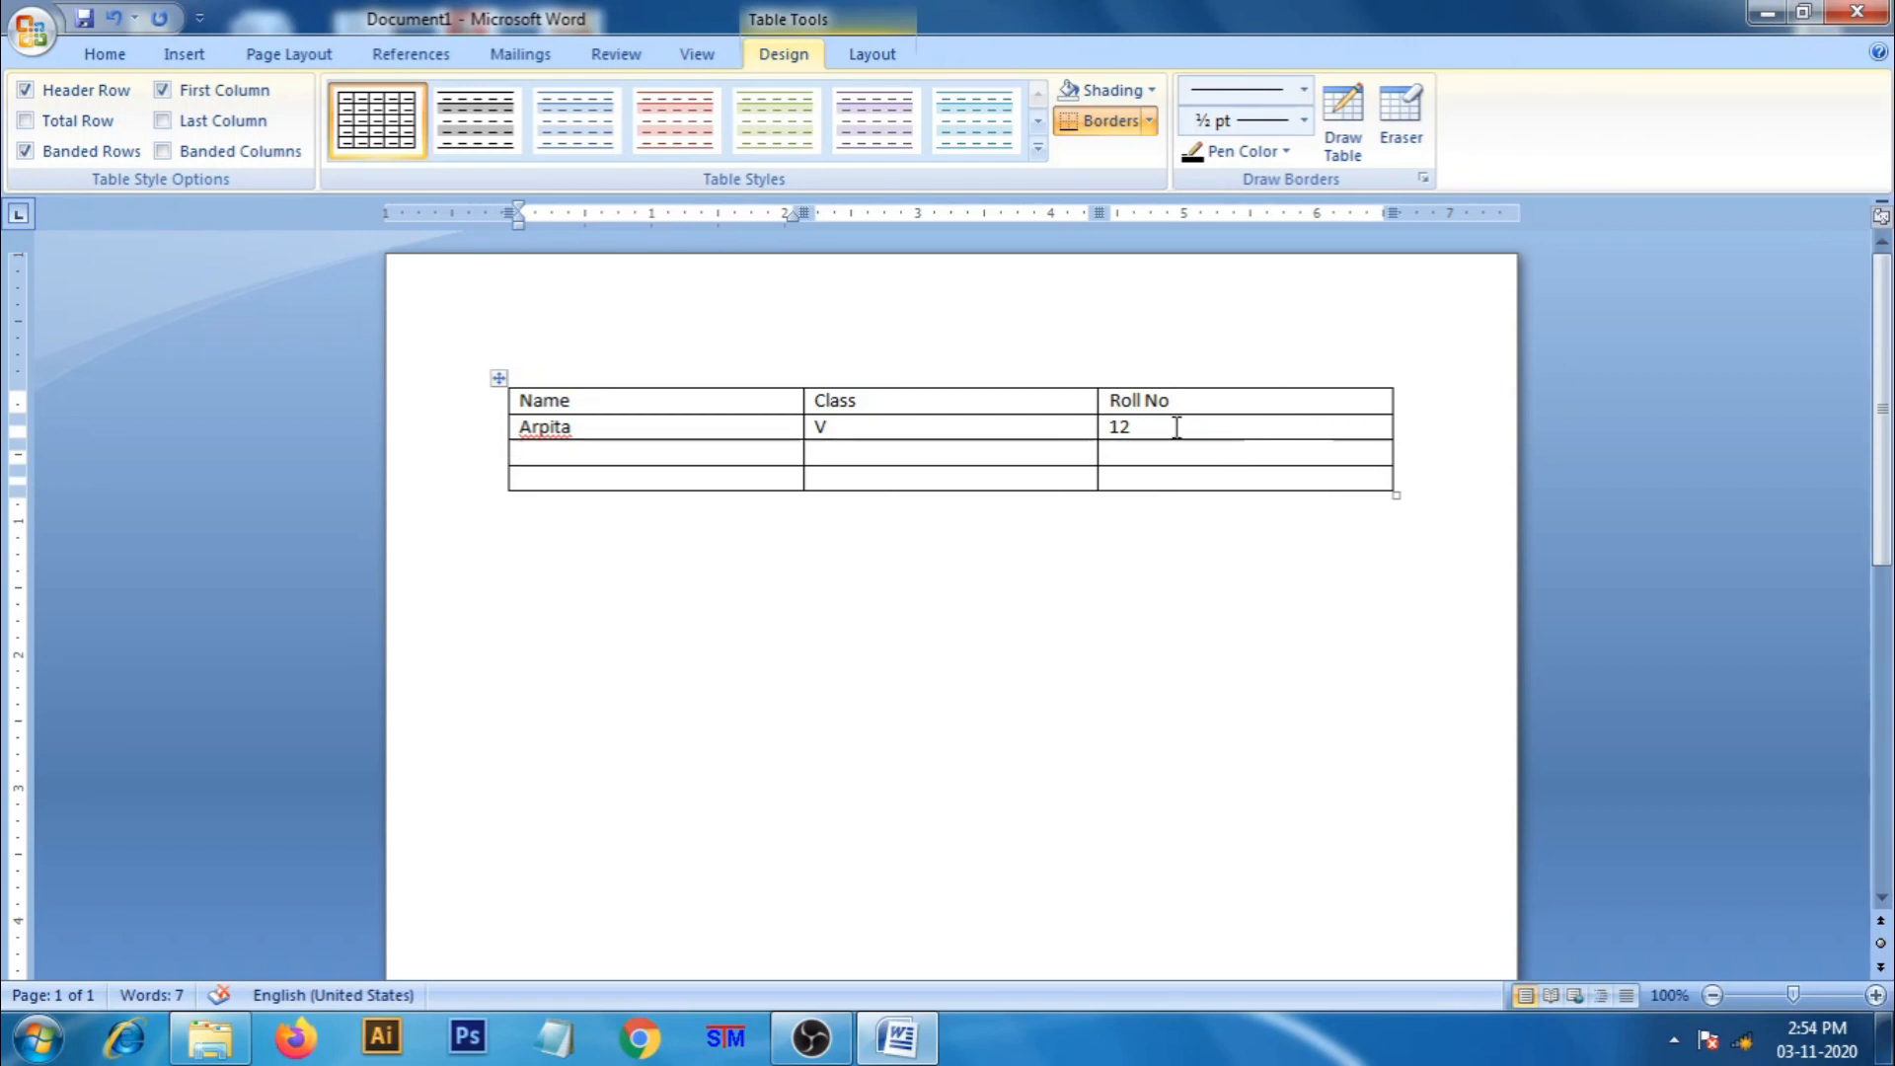
Fill the table's third row with the second student's name, class VII and roll number 14
text(Puja)
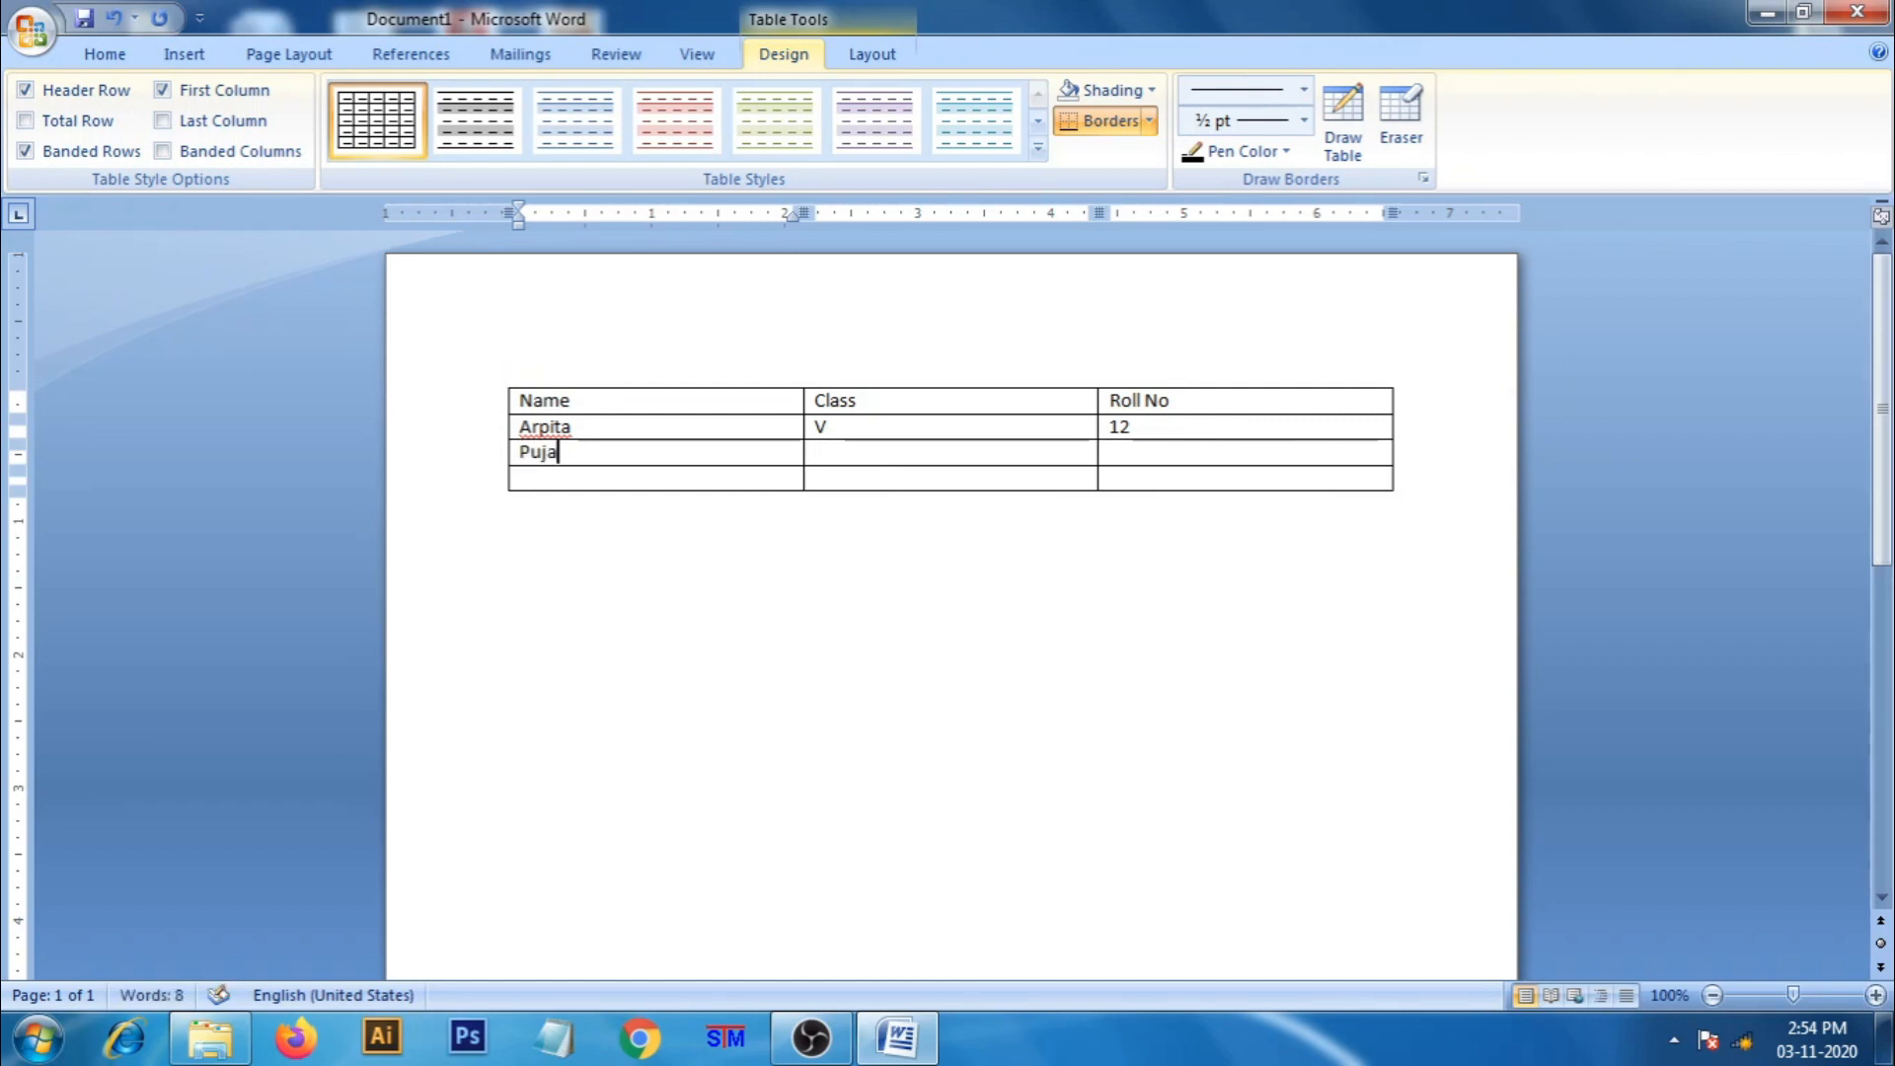
key(Tab)
text(VII)
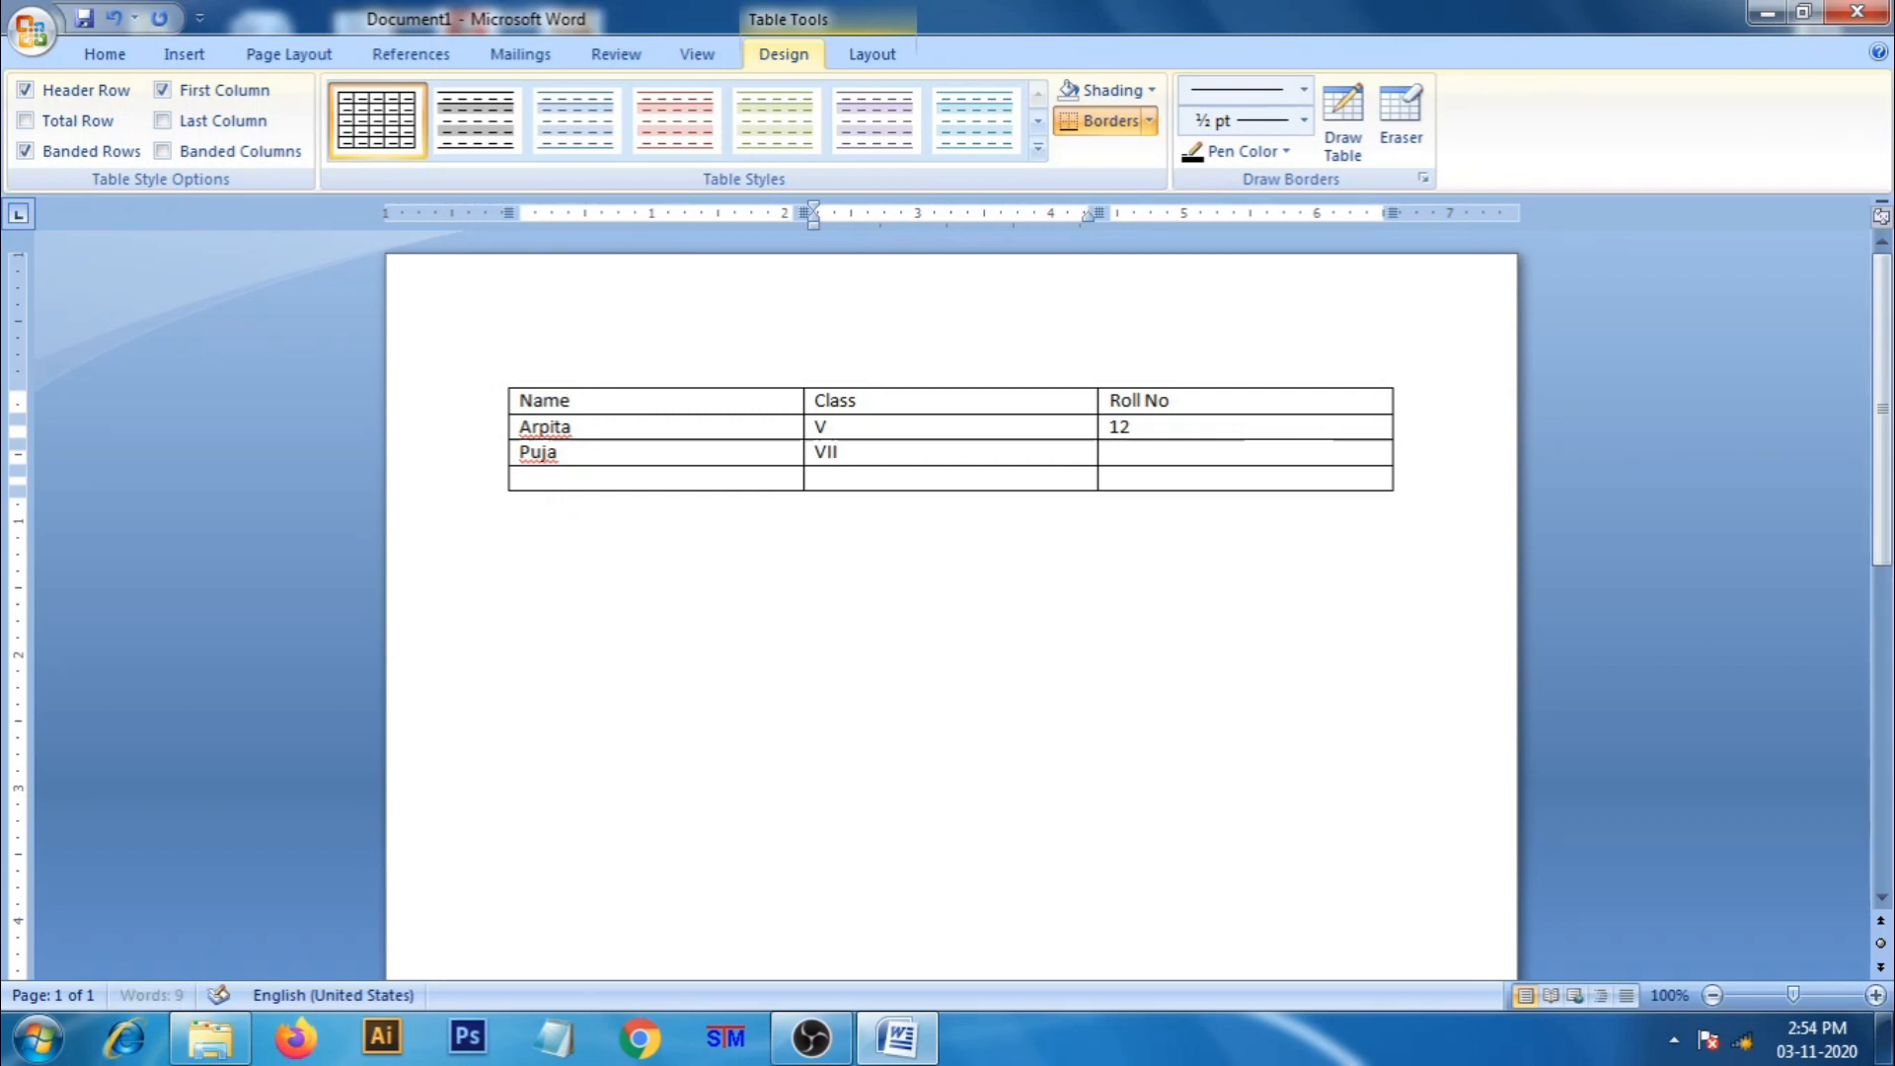
key(Tab)
text(14)
key(Tab)
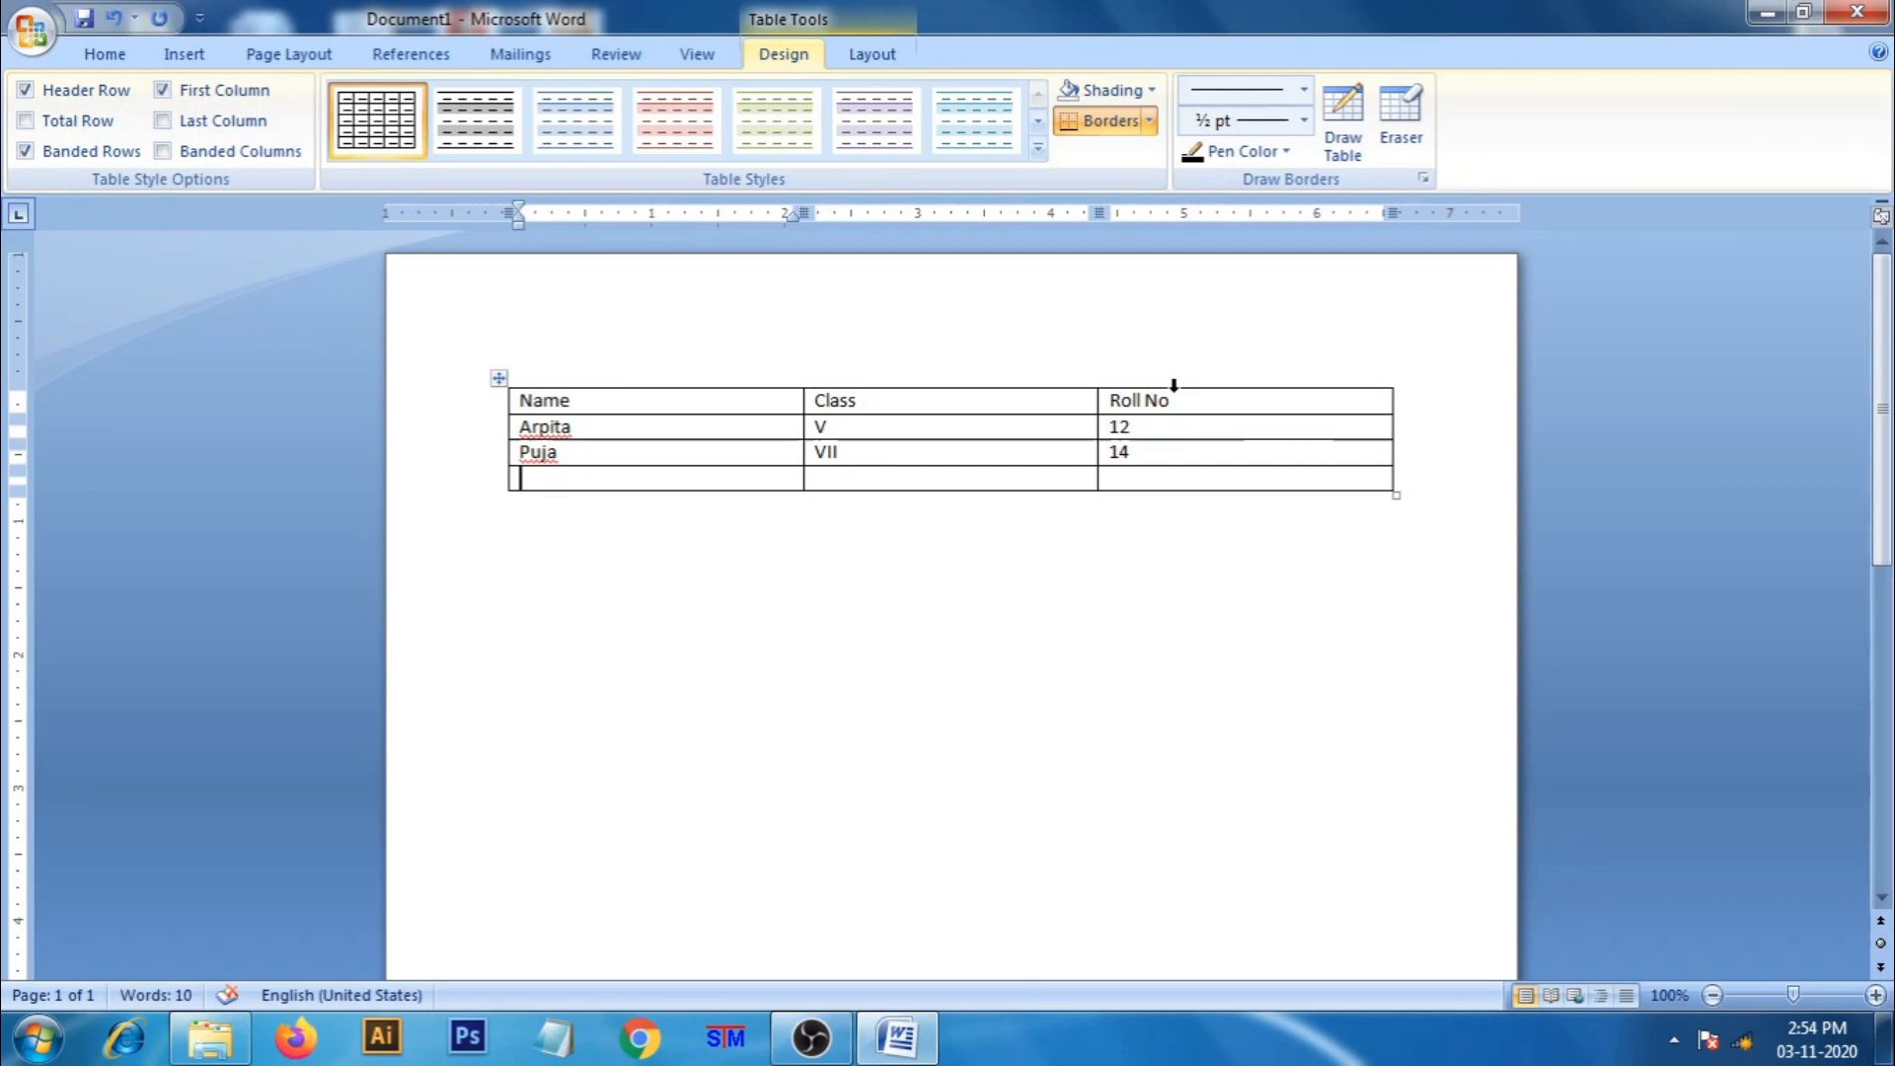
Fill the table's last row with the third student's name, class IX and roll number 34, without keeping an extra row
text(Tripti)
key(Tab)
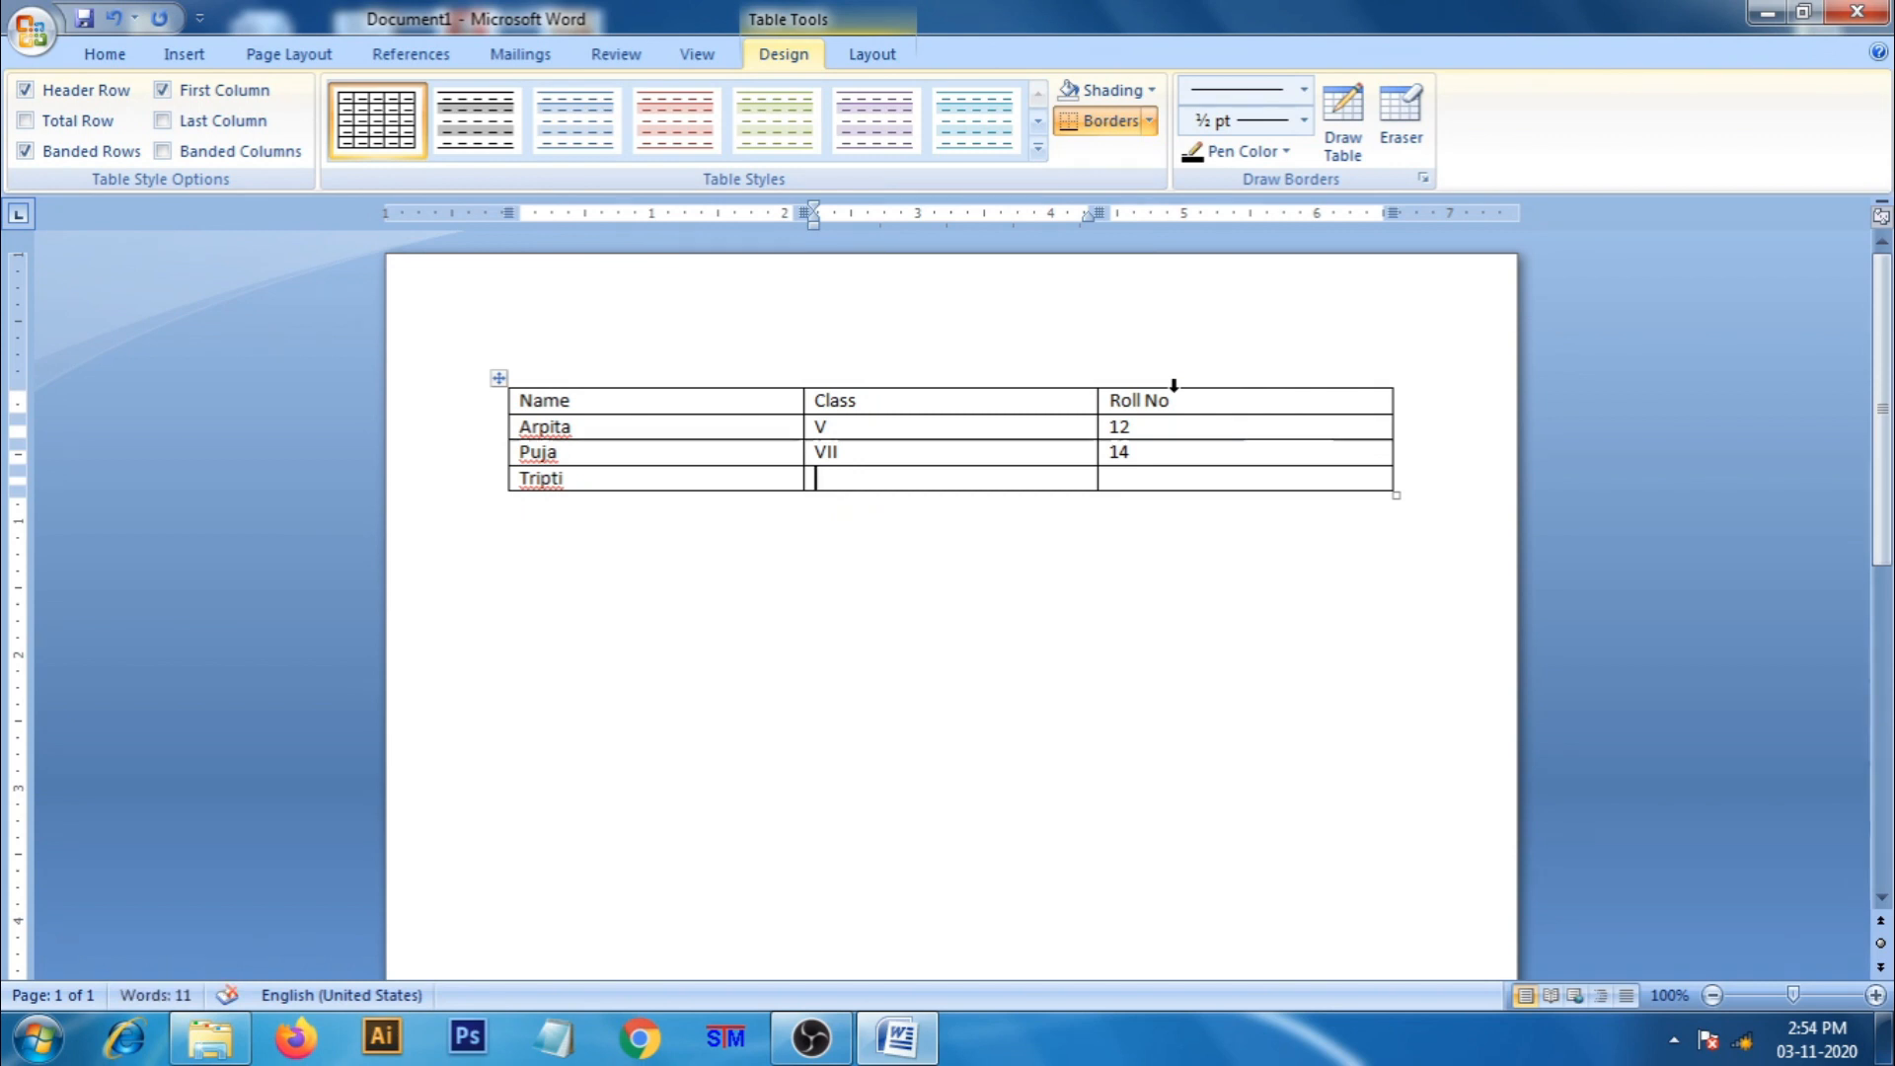
text(IX)
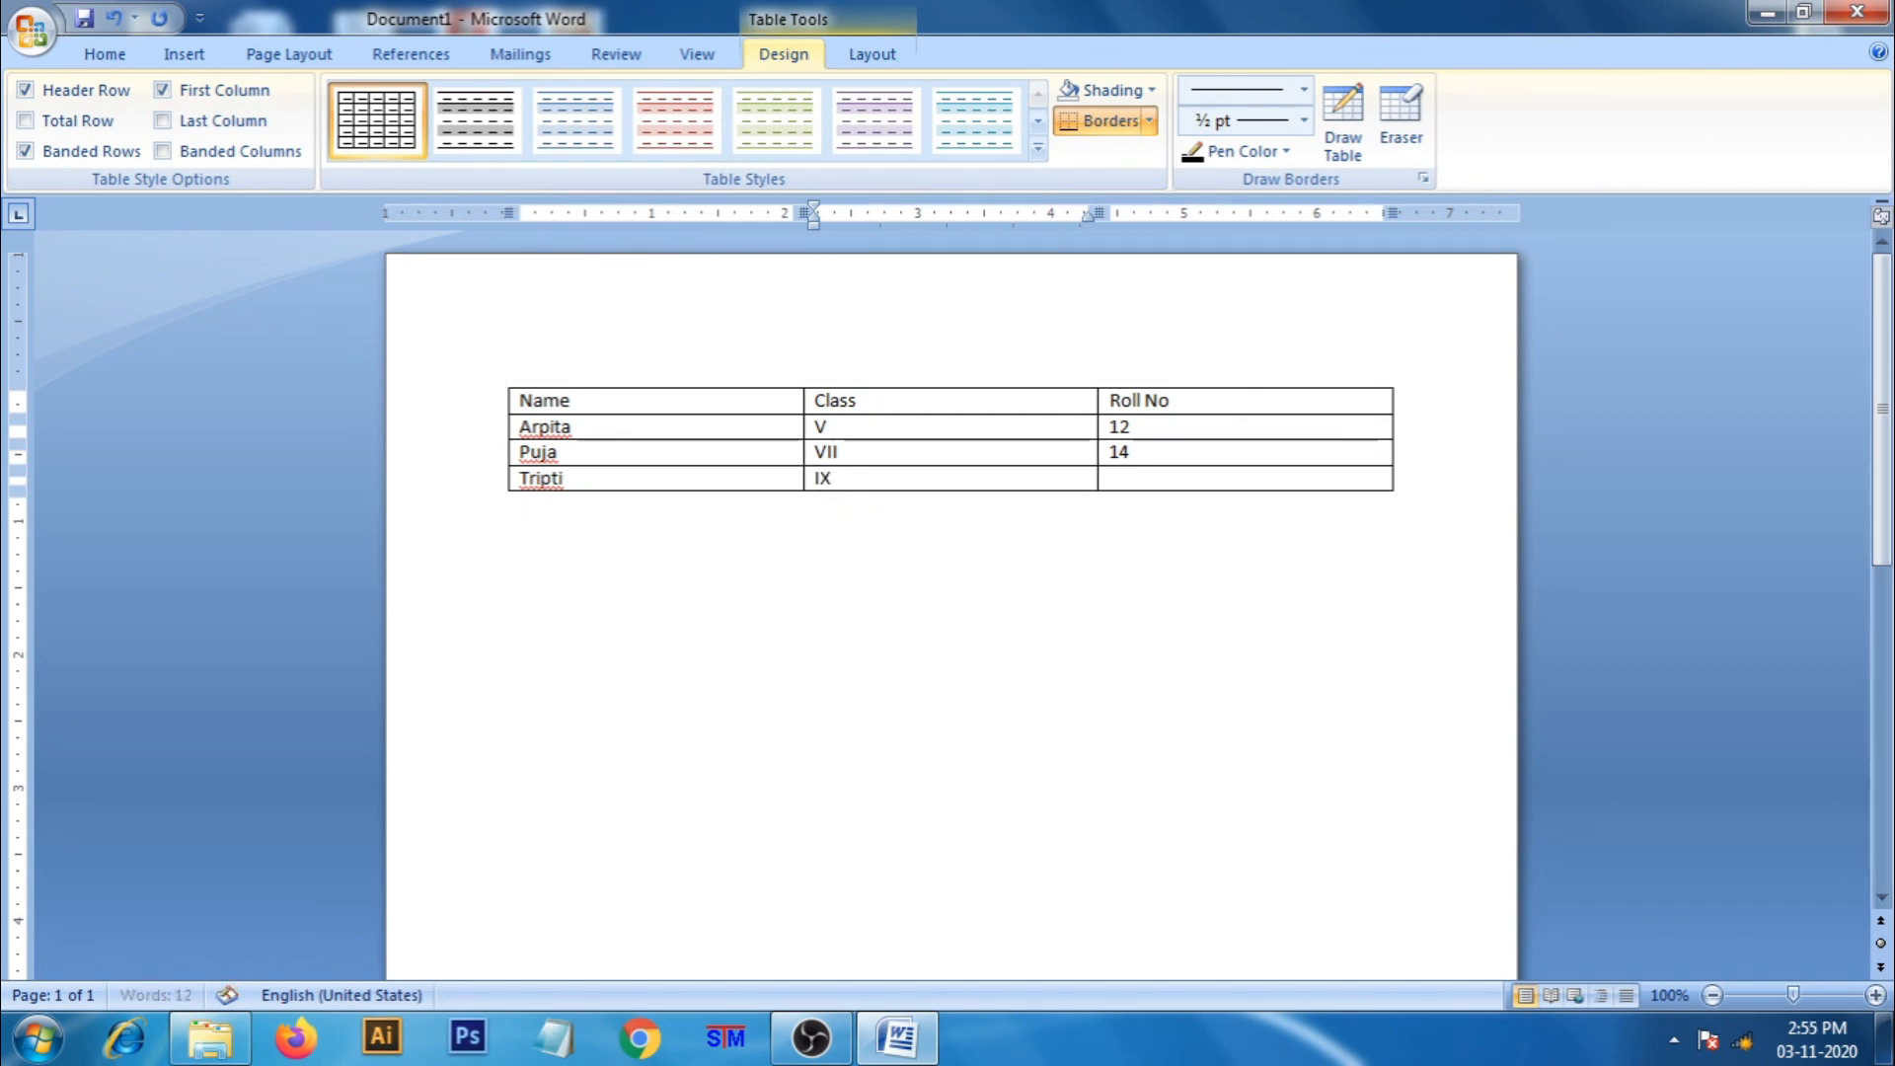
key(Tab)
text(34)
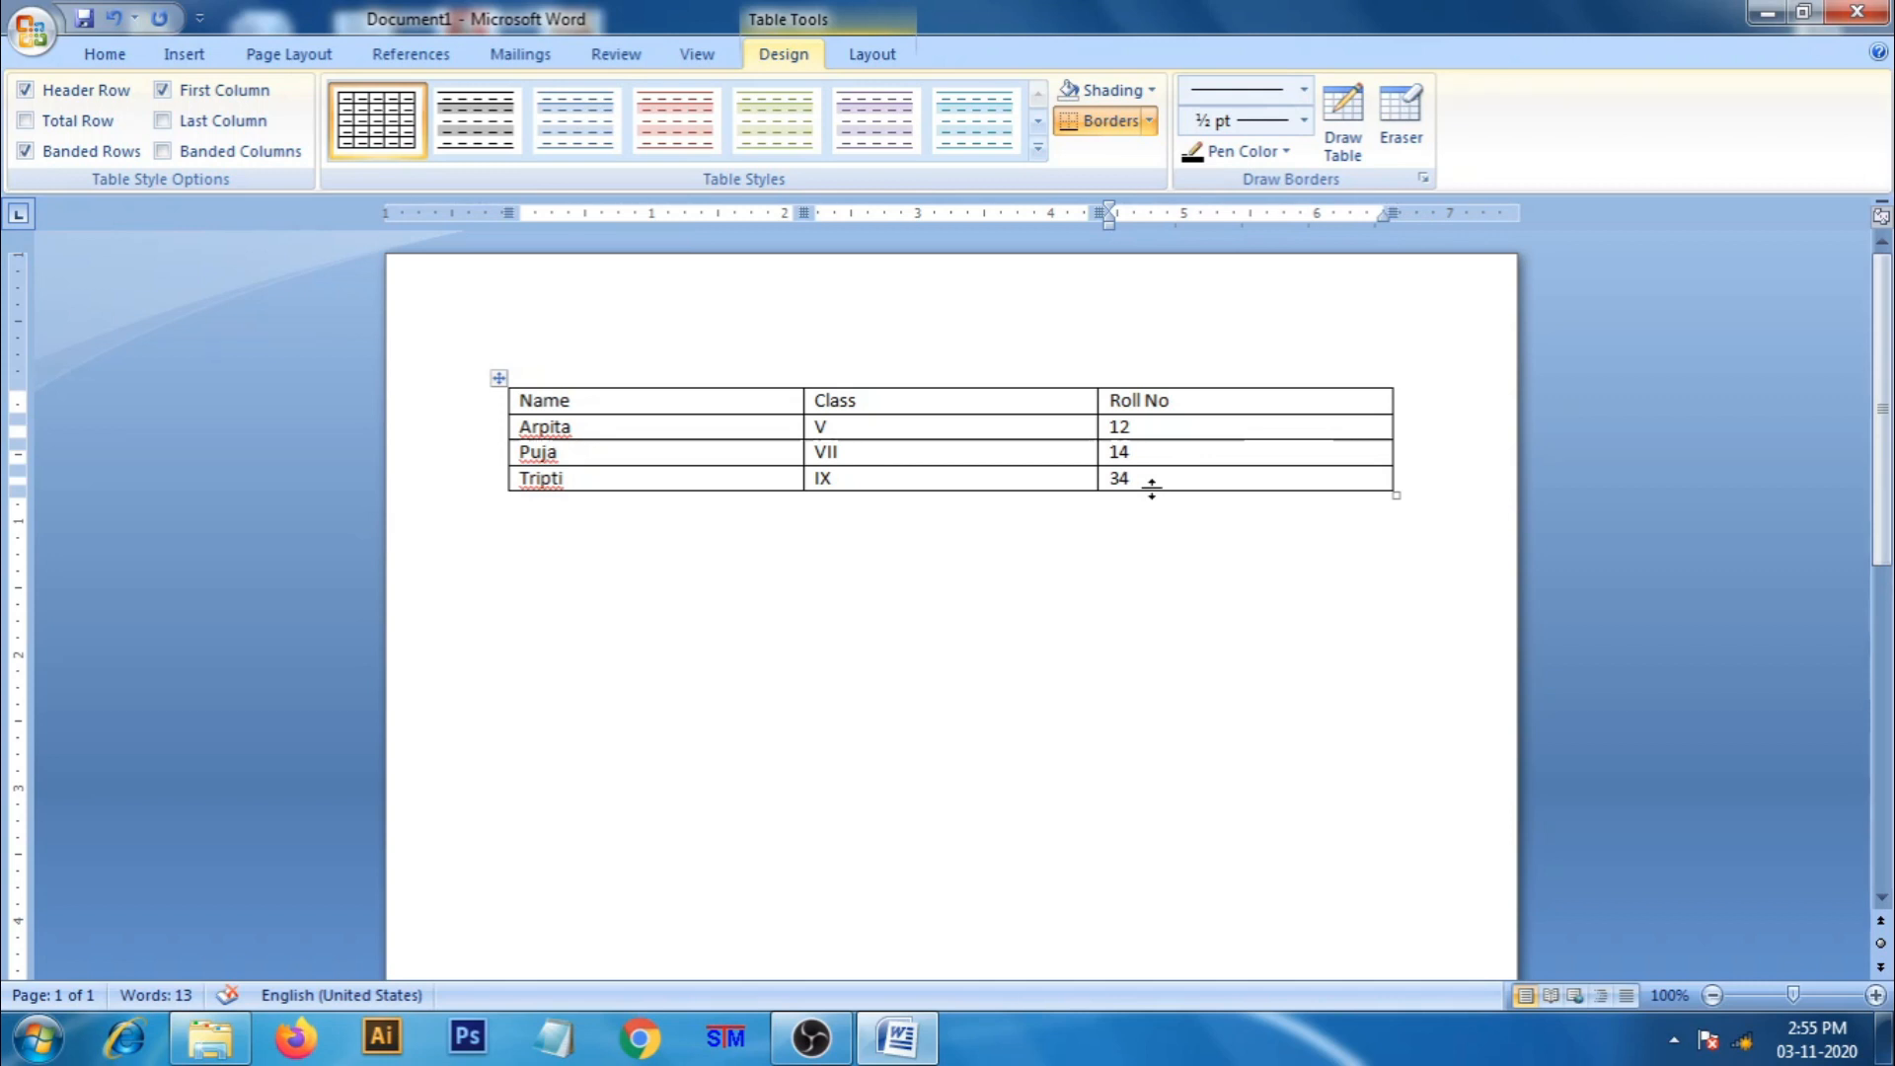
key(Tab)
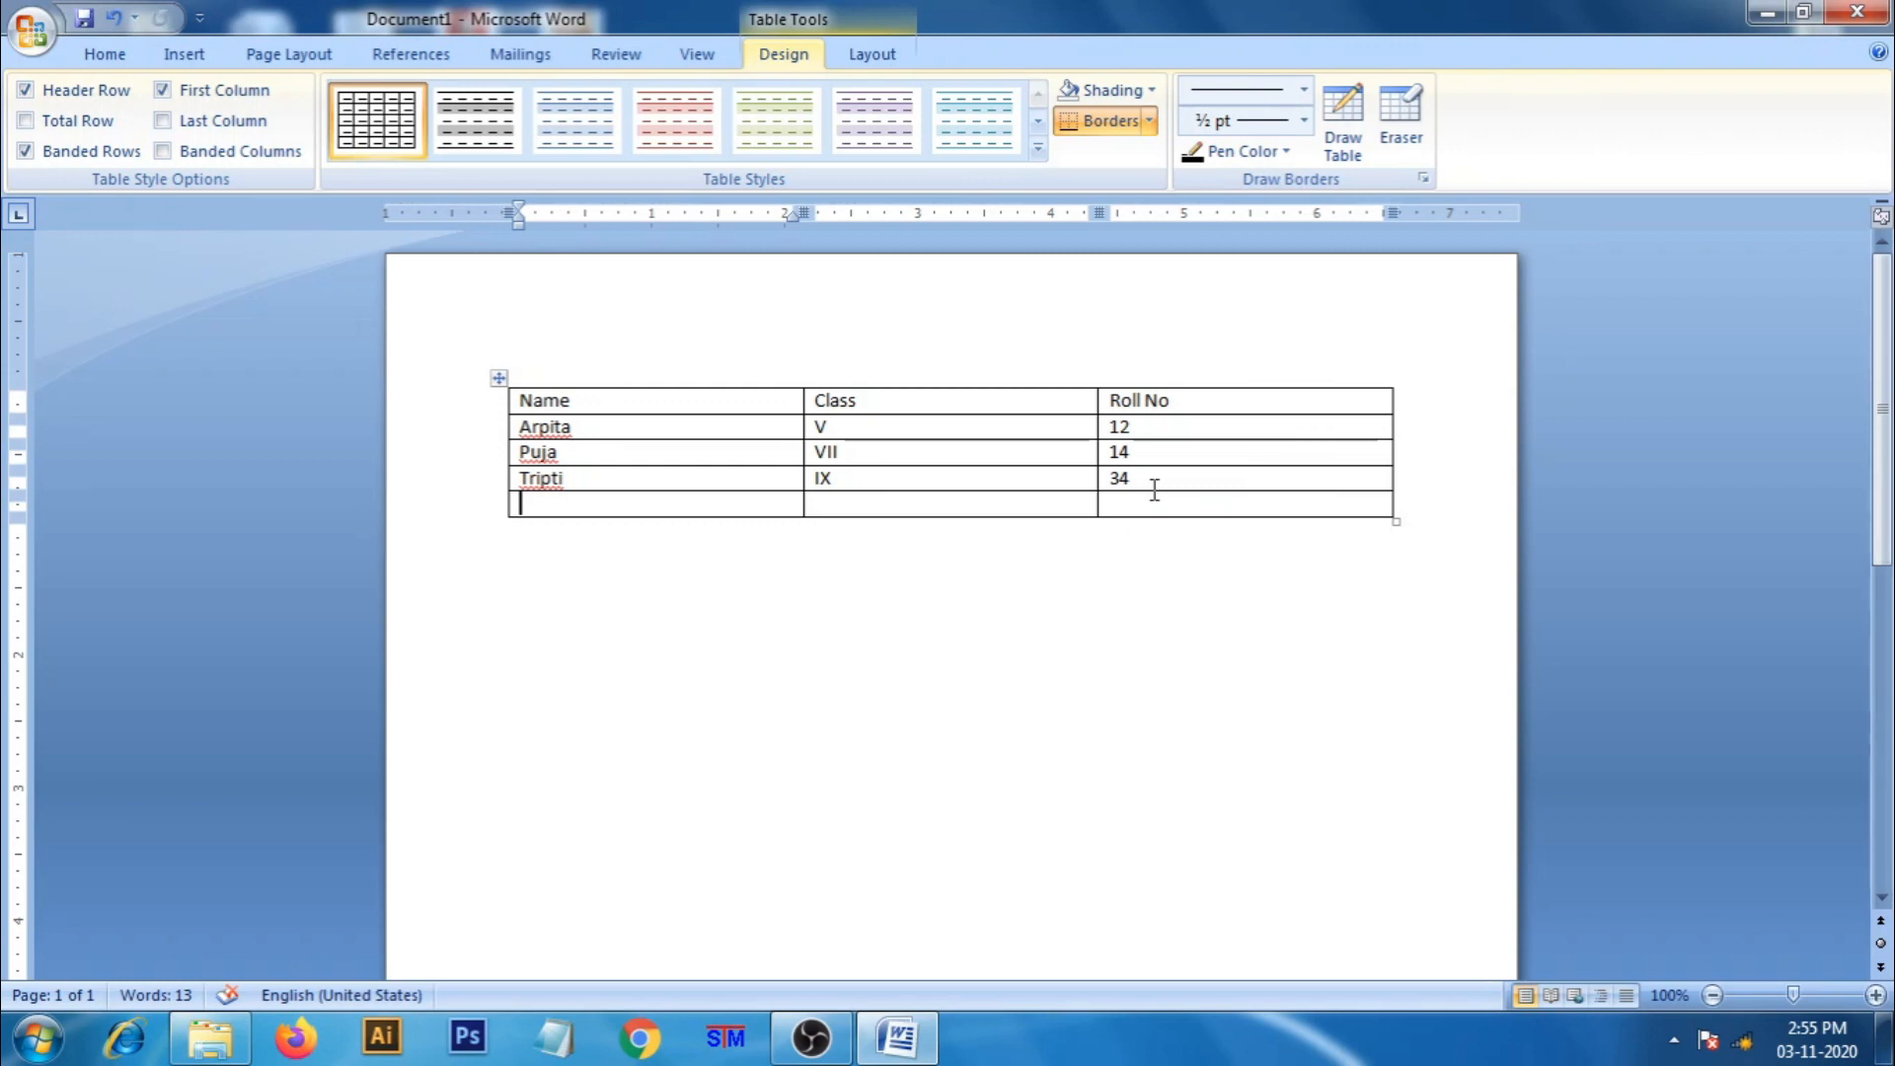
key(ctrl+z)
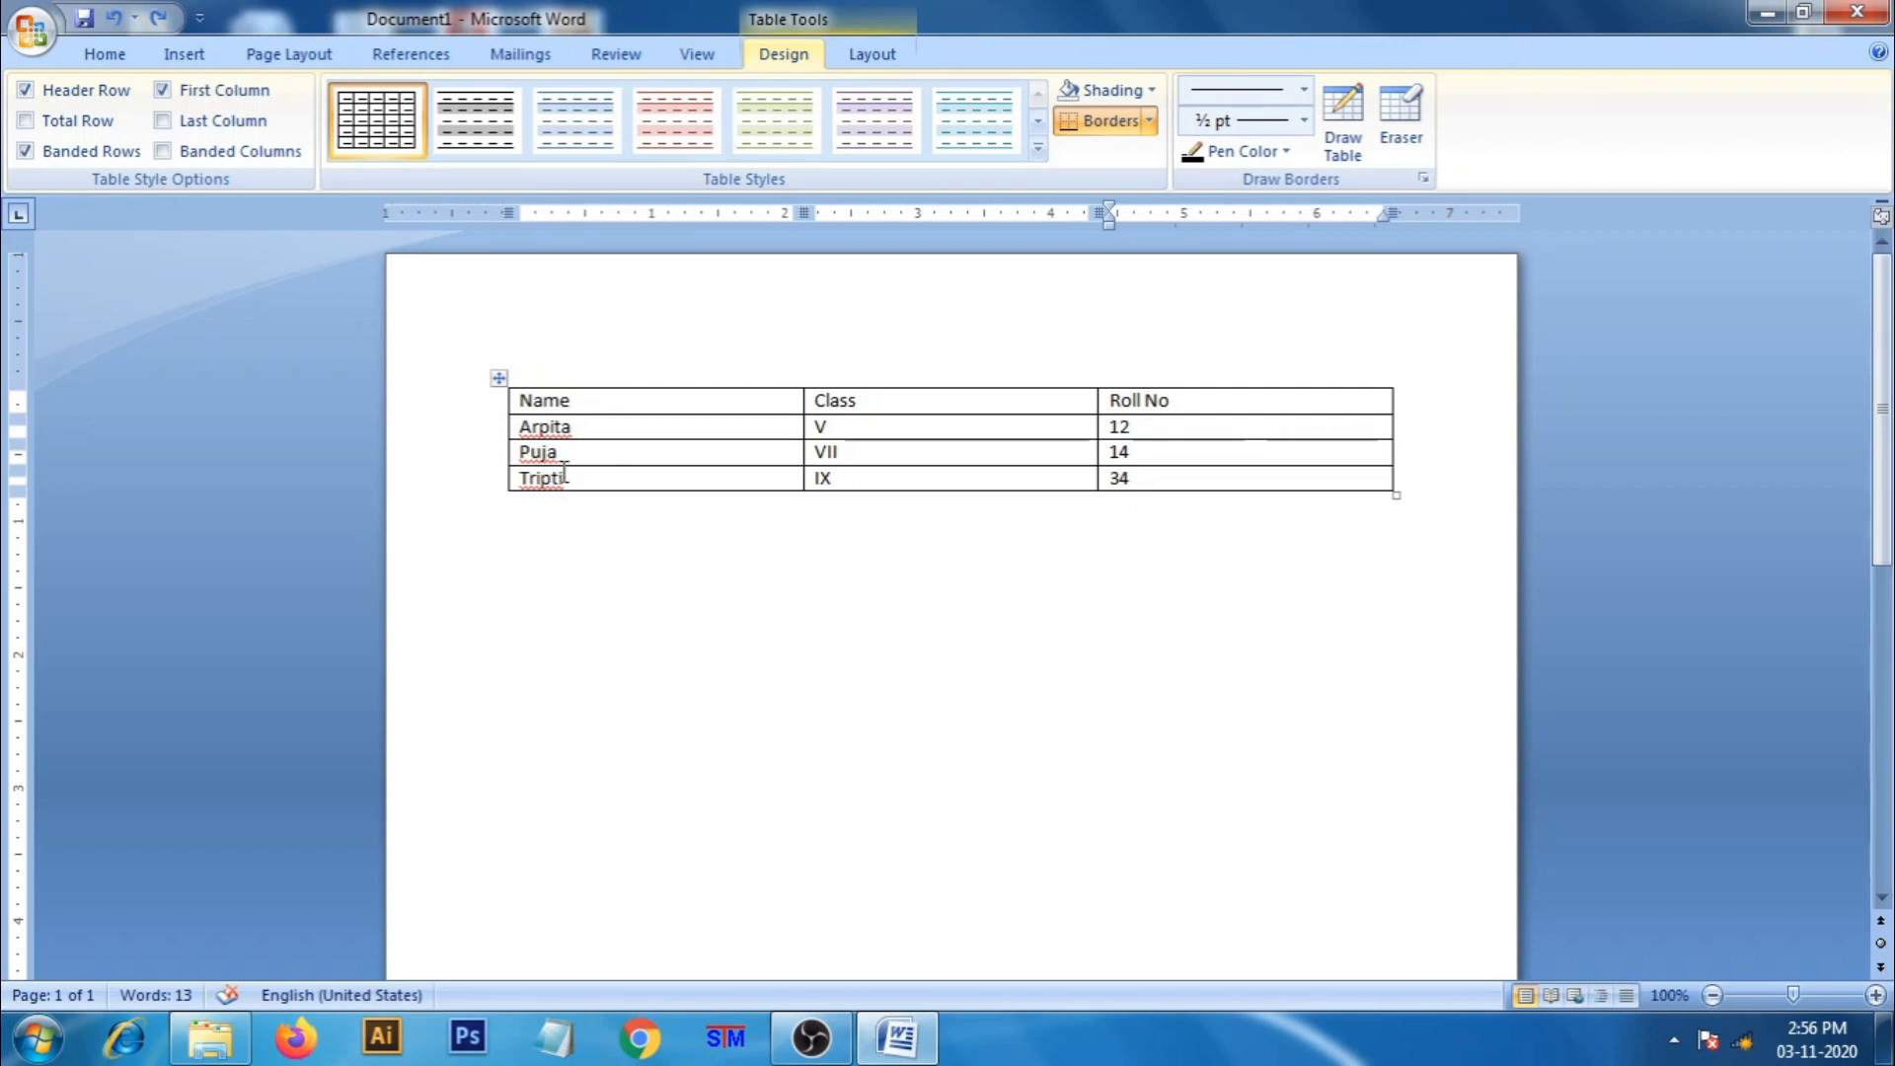
Insert a blank row above the second student's row
click(597, 454)
click(841, 52)
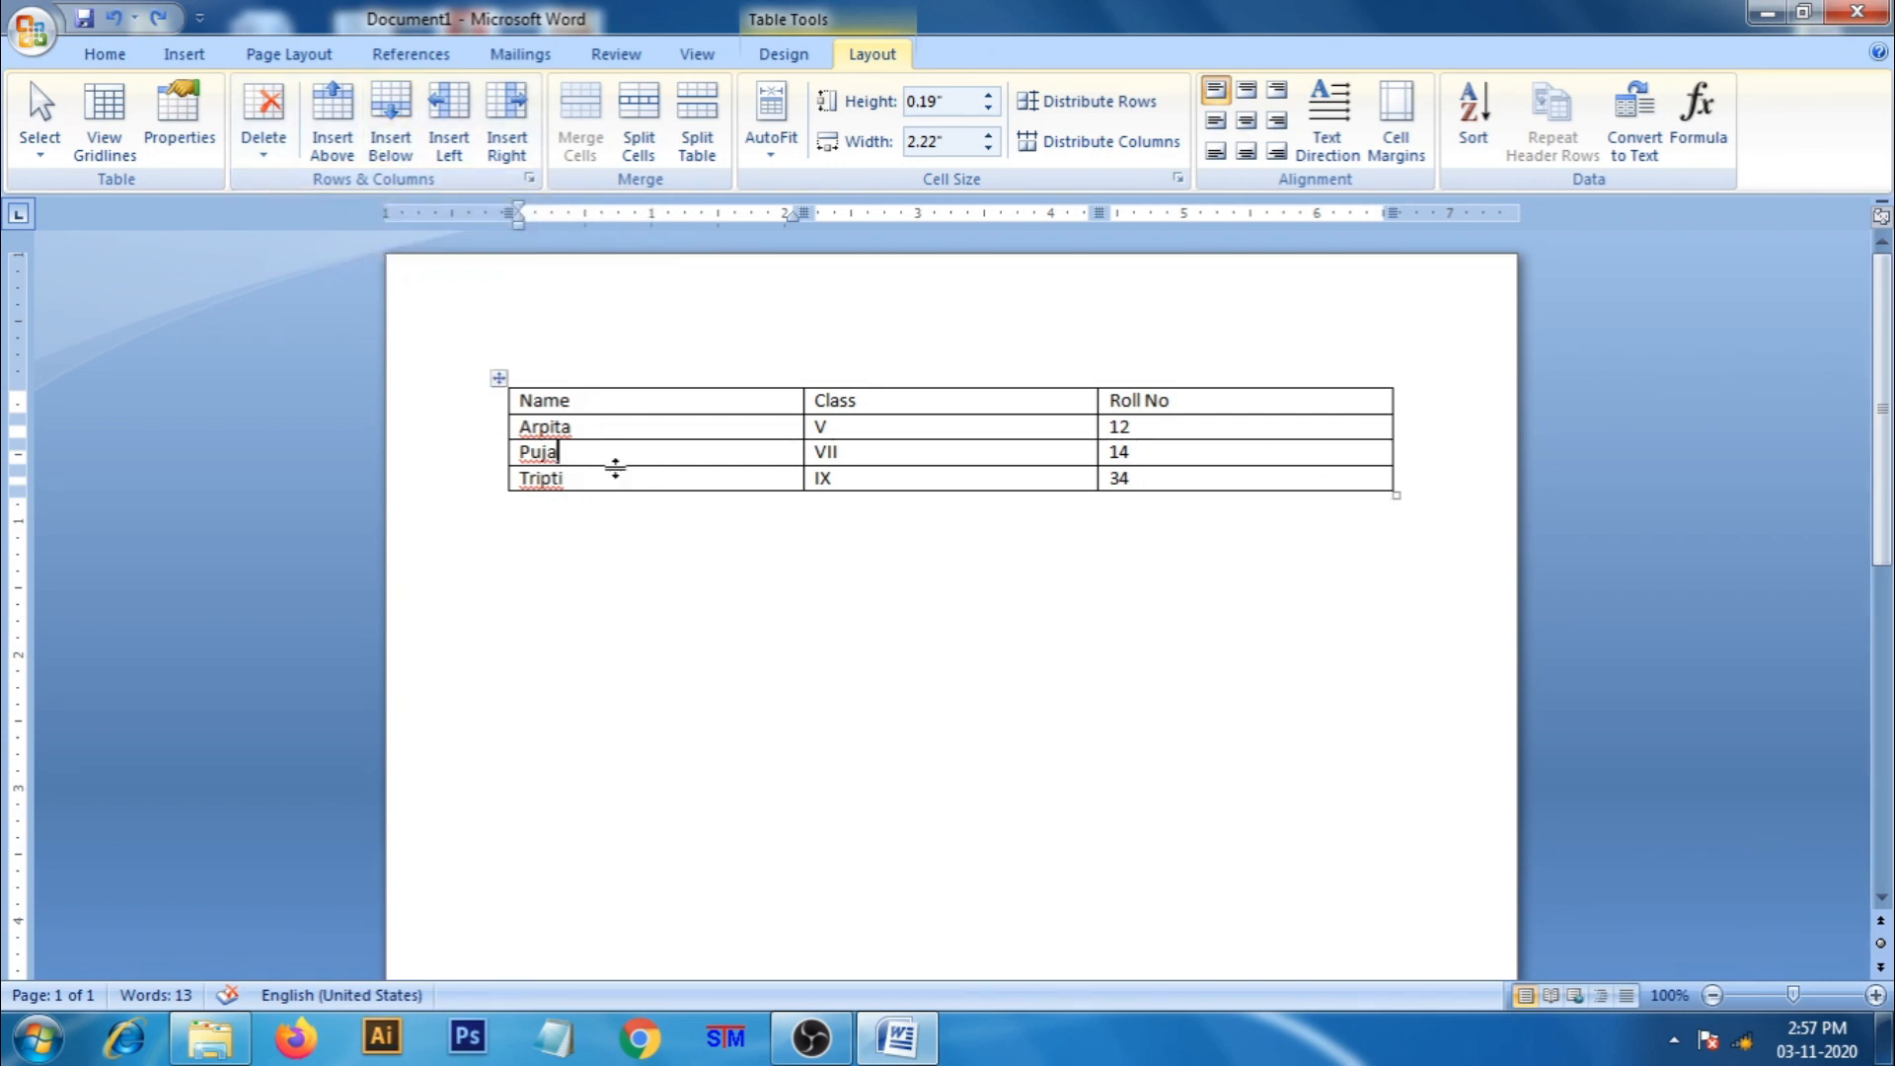
click(331, 108)
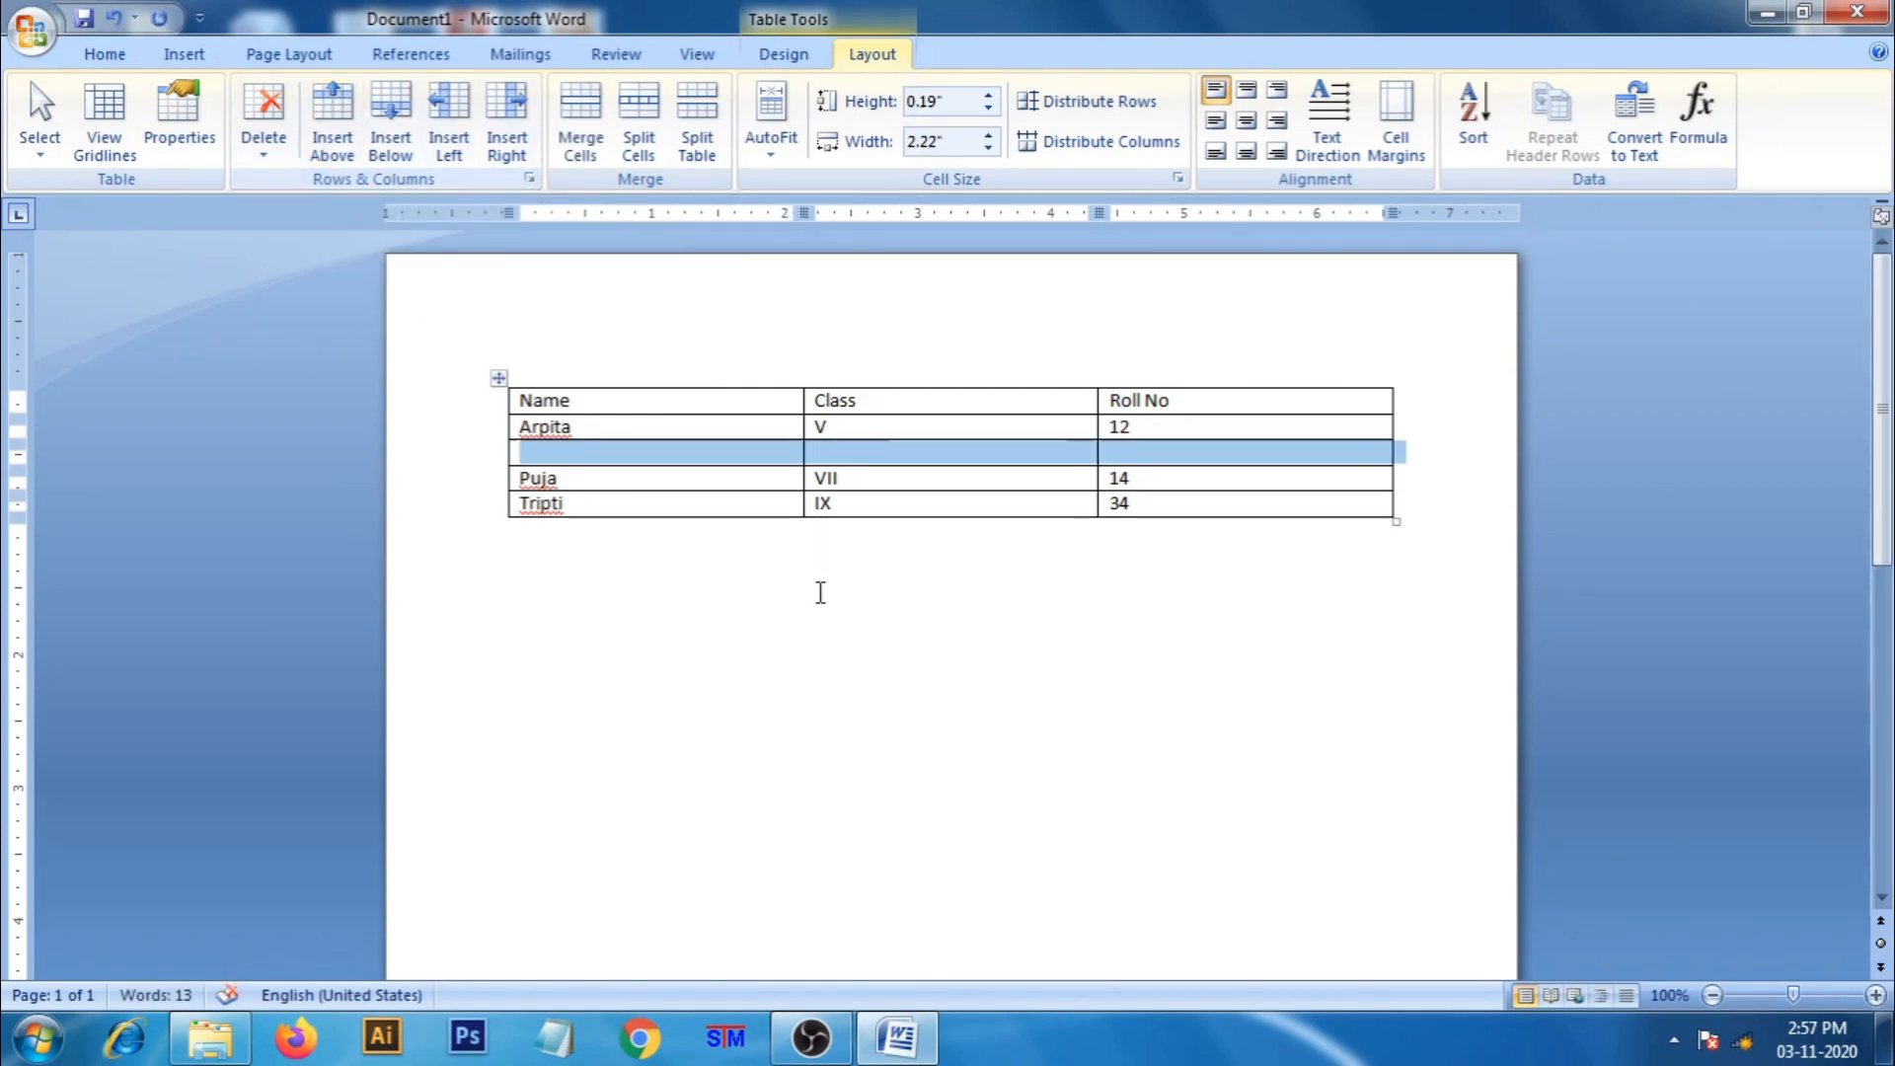
Insert a blank column to the right of the Class column
click(652, 461)
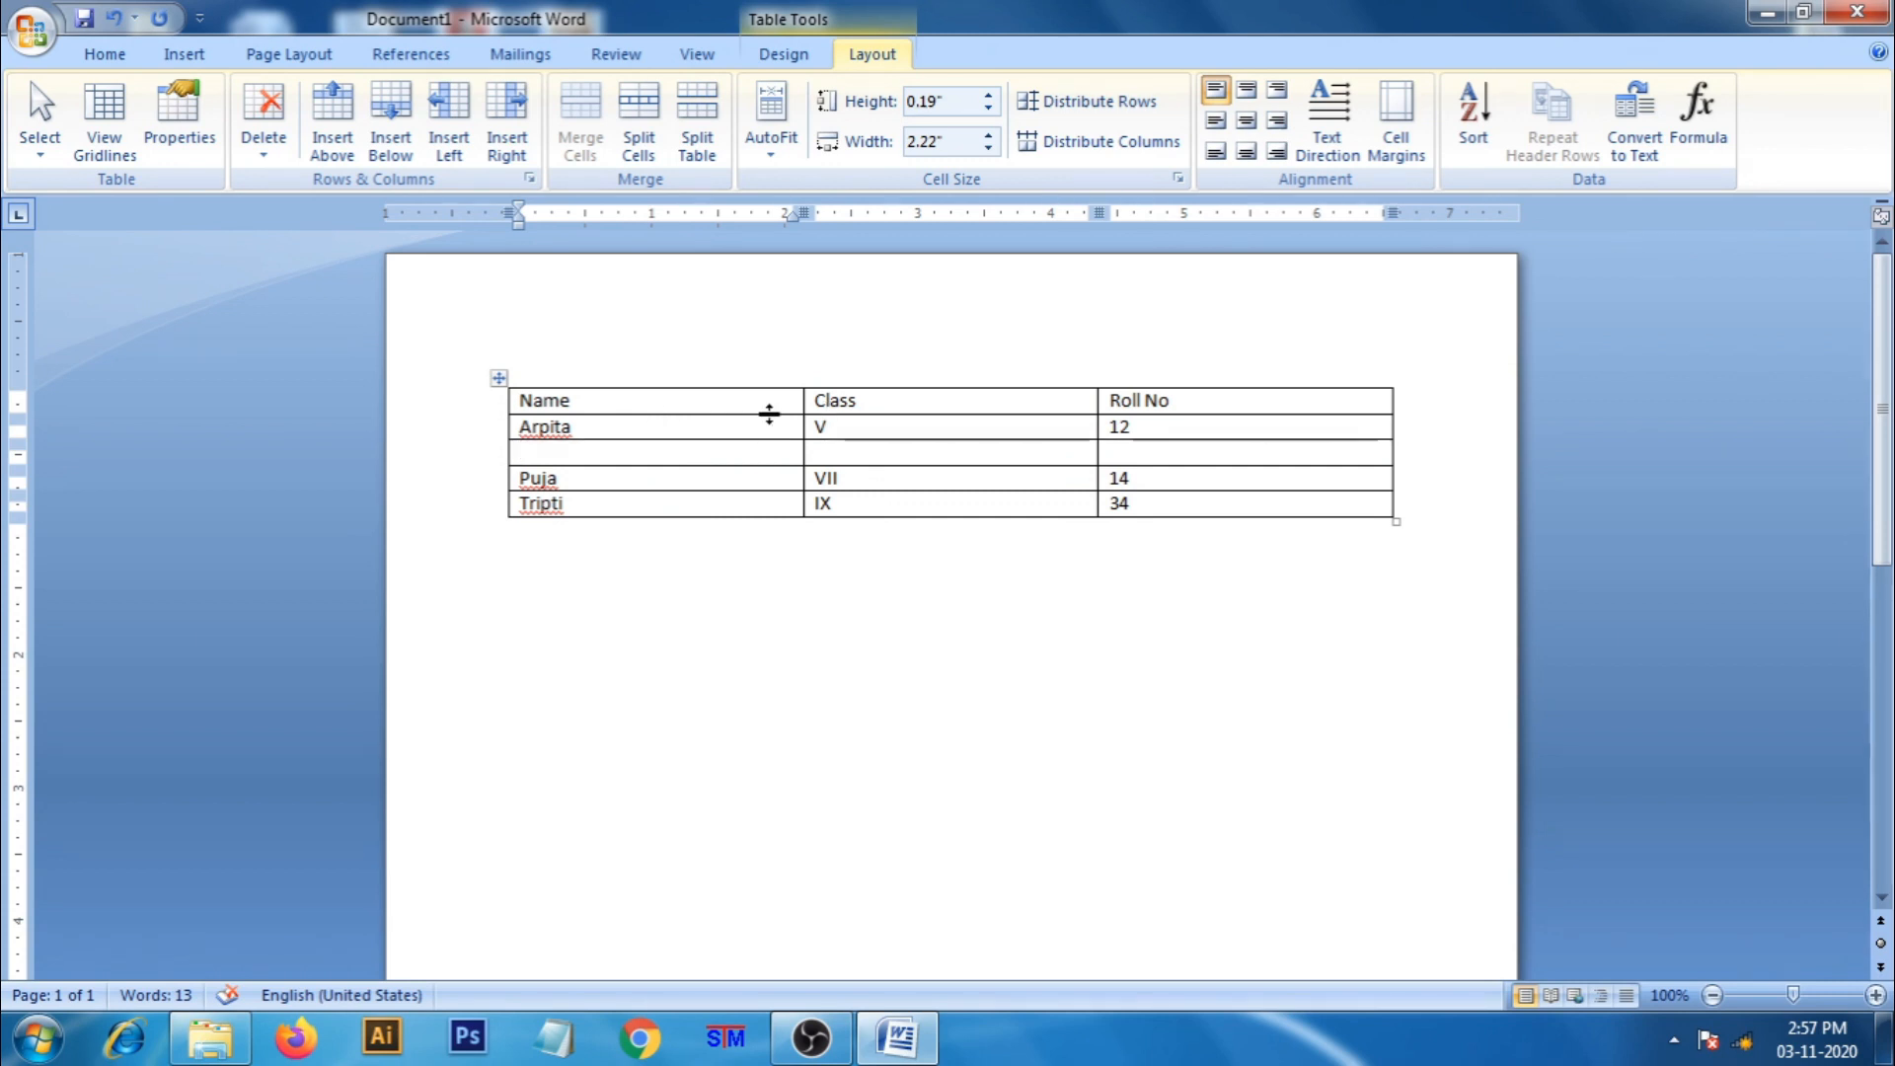
click(852, 451)
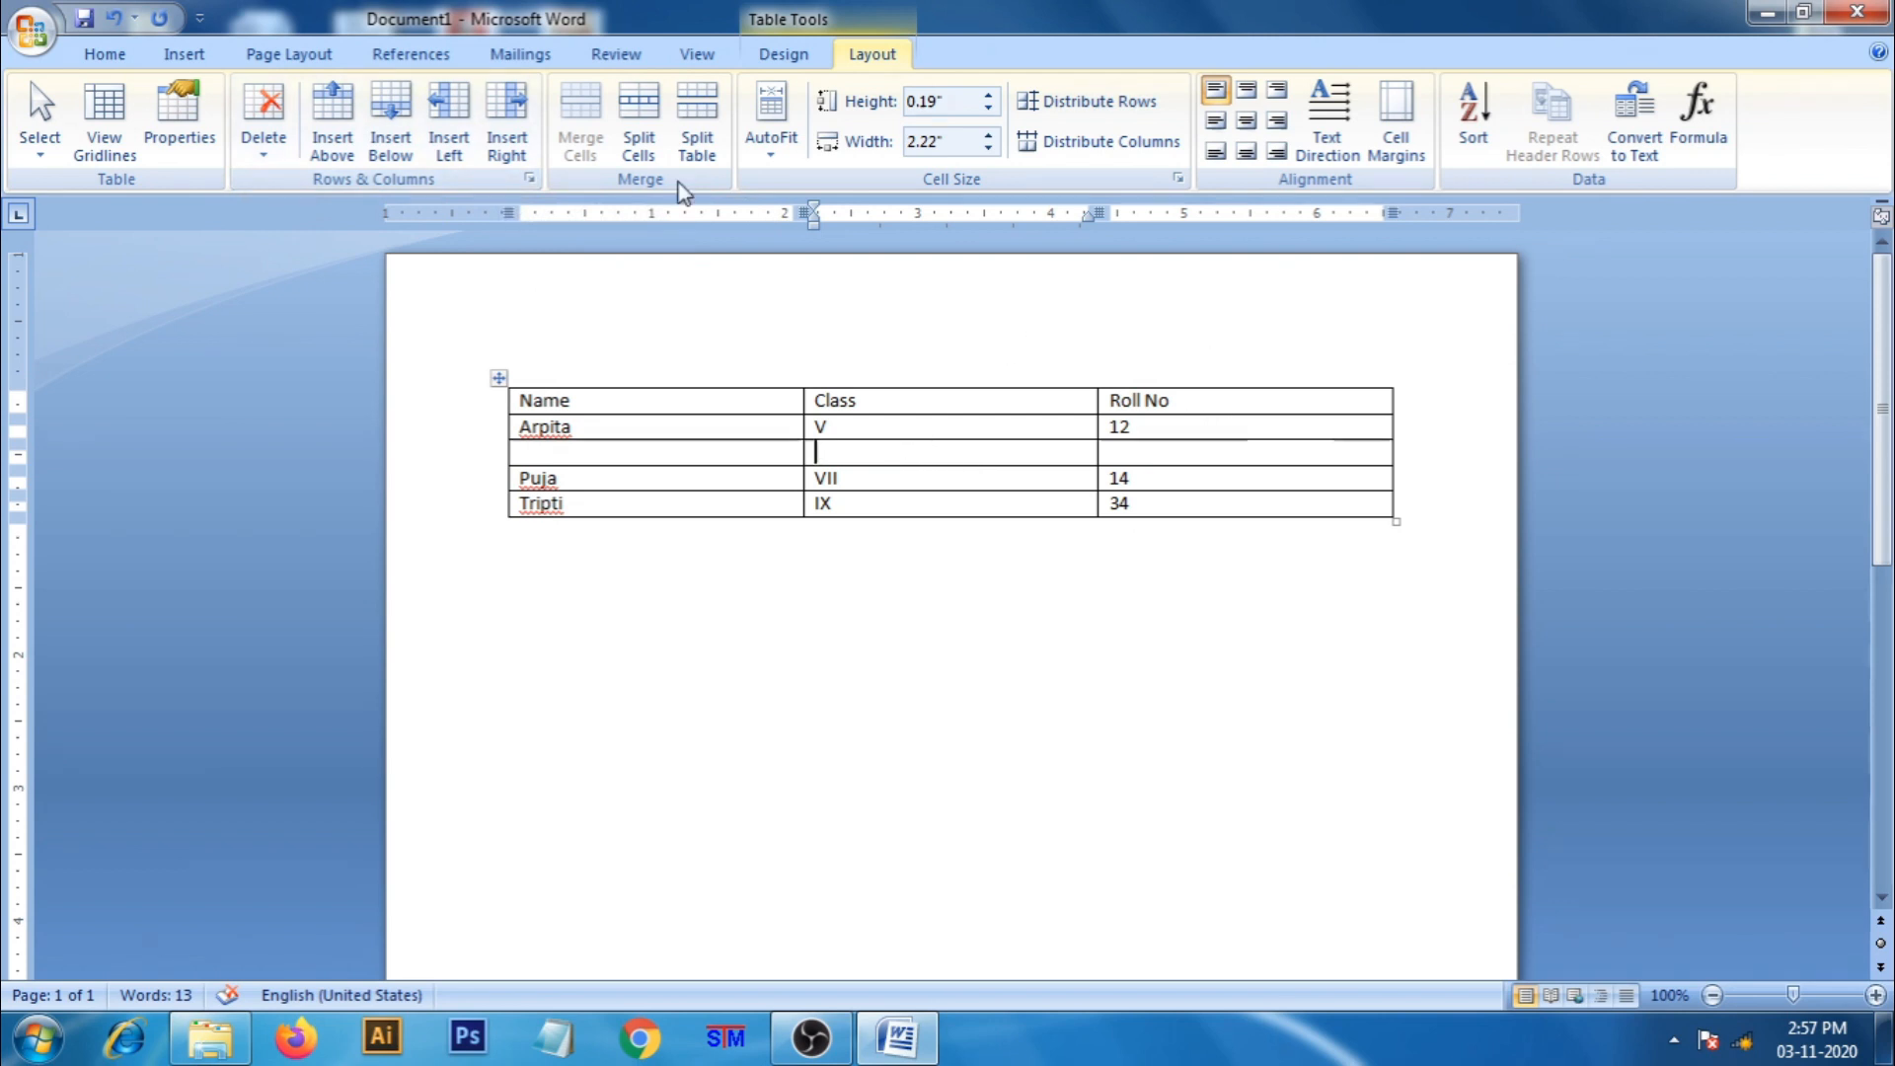
click(507, 123)
Delete the blank row between the first and second students
click(1110, 454)
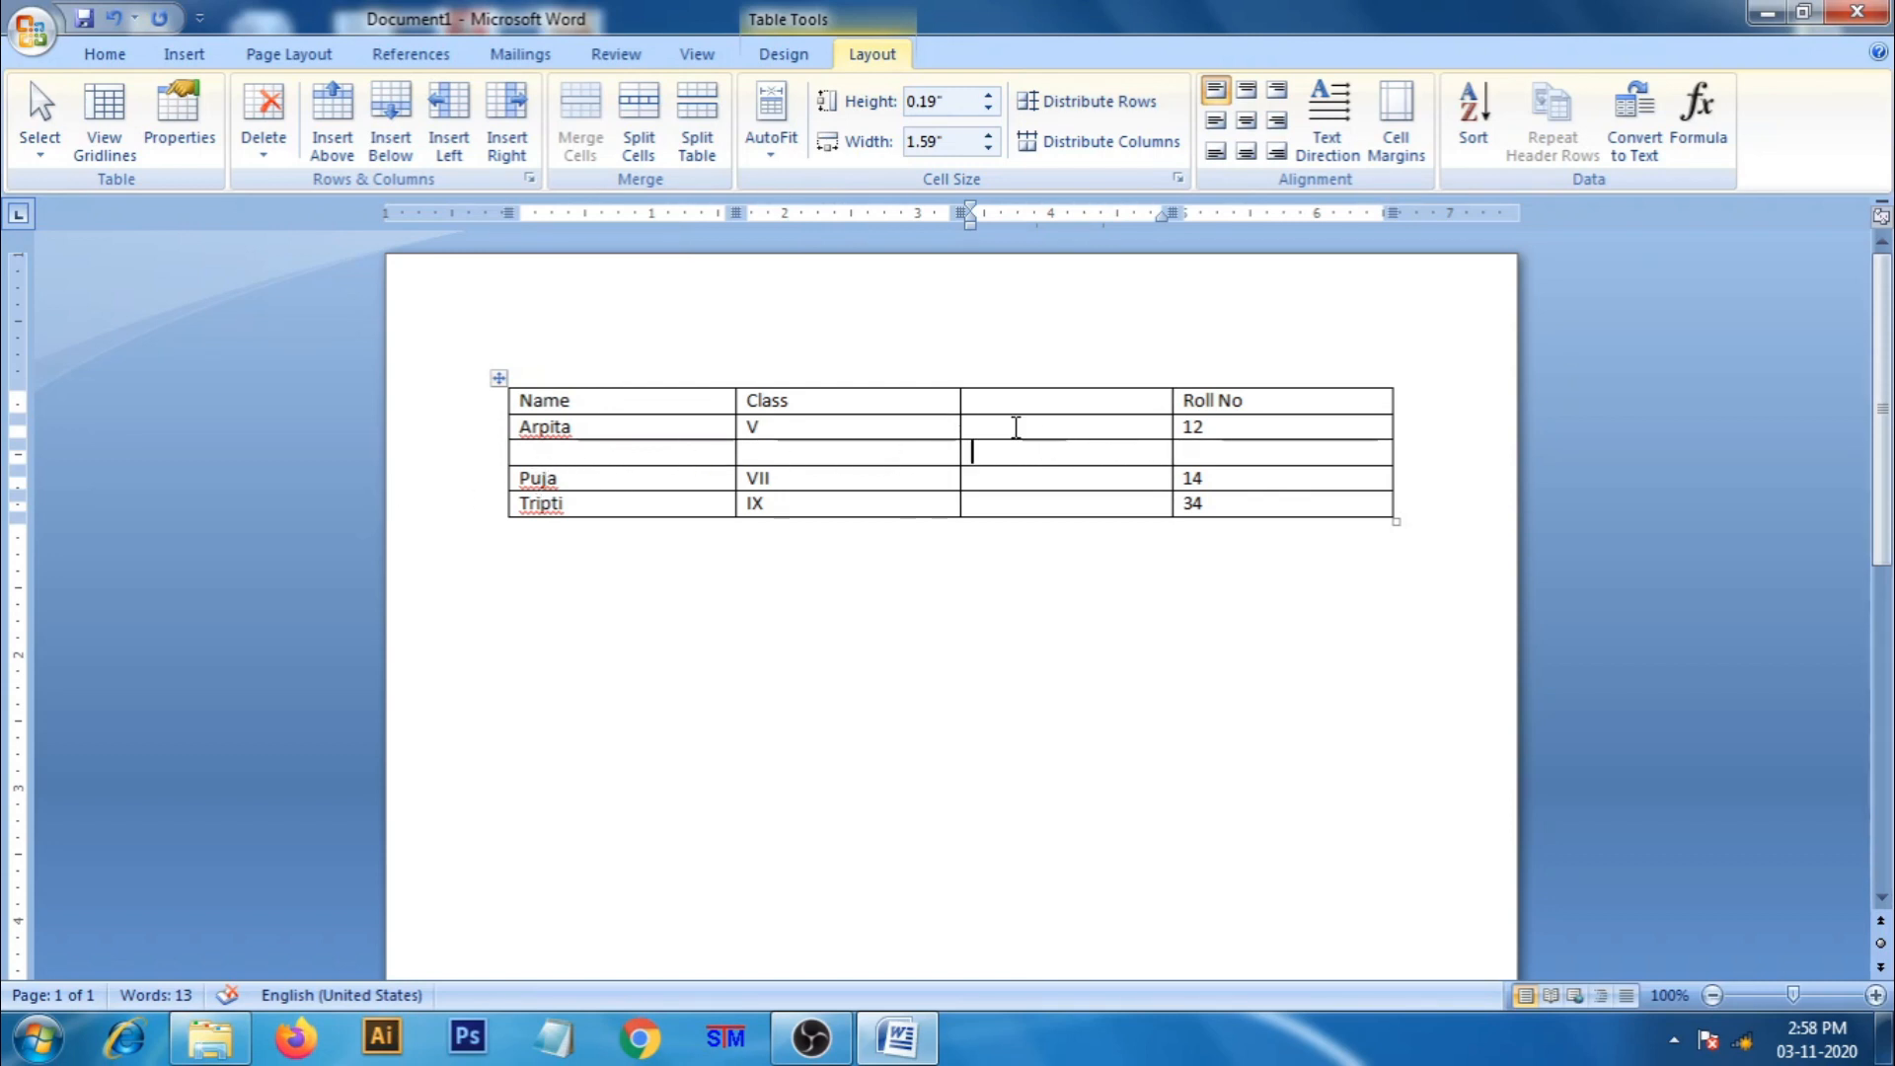
click(259, 157)
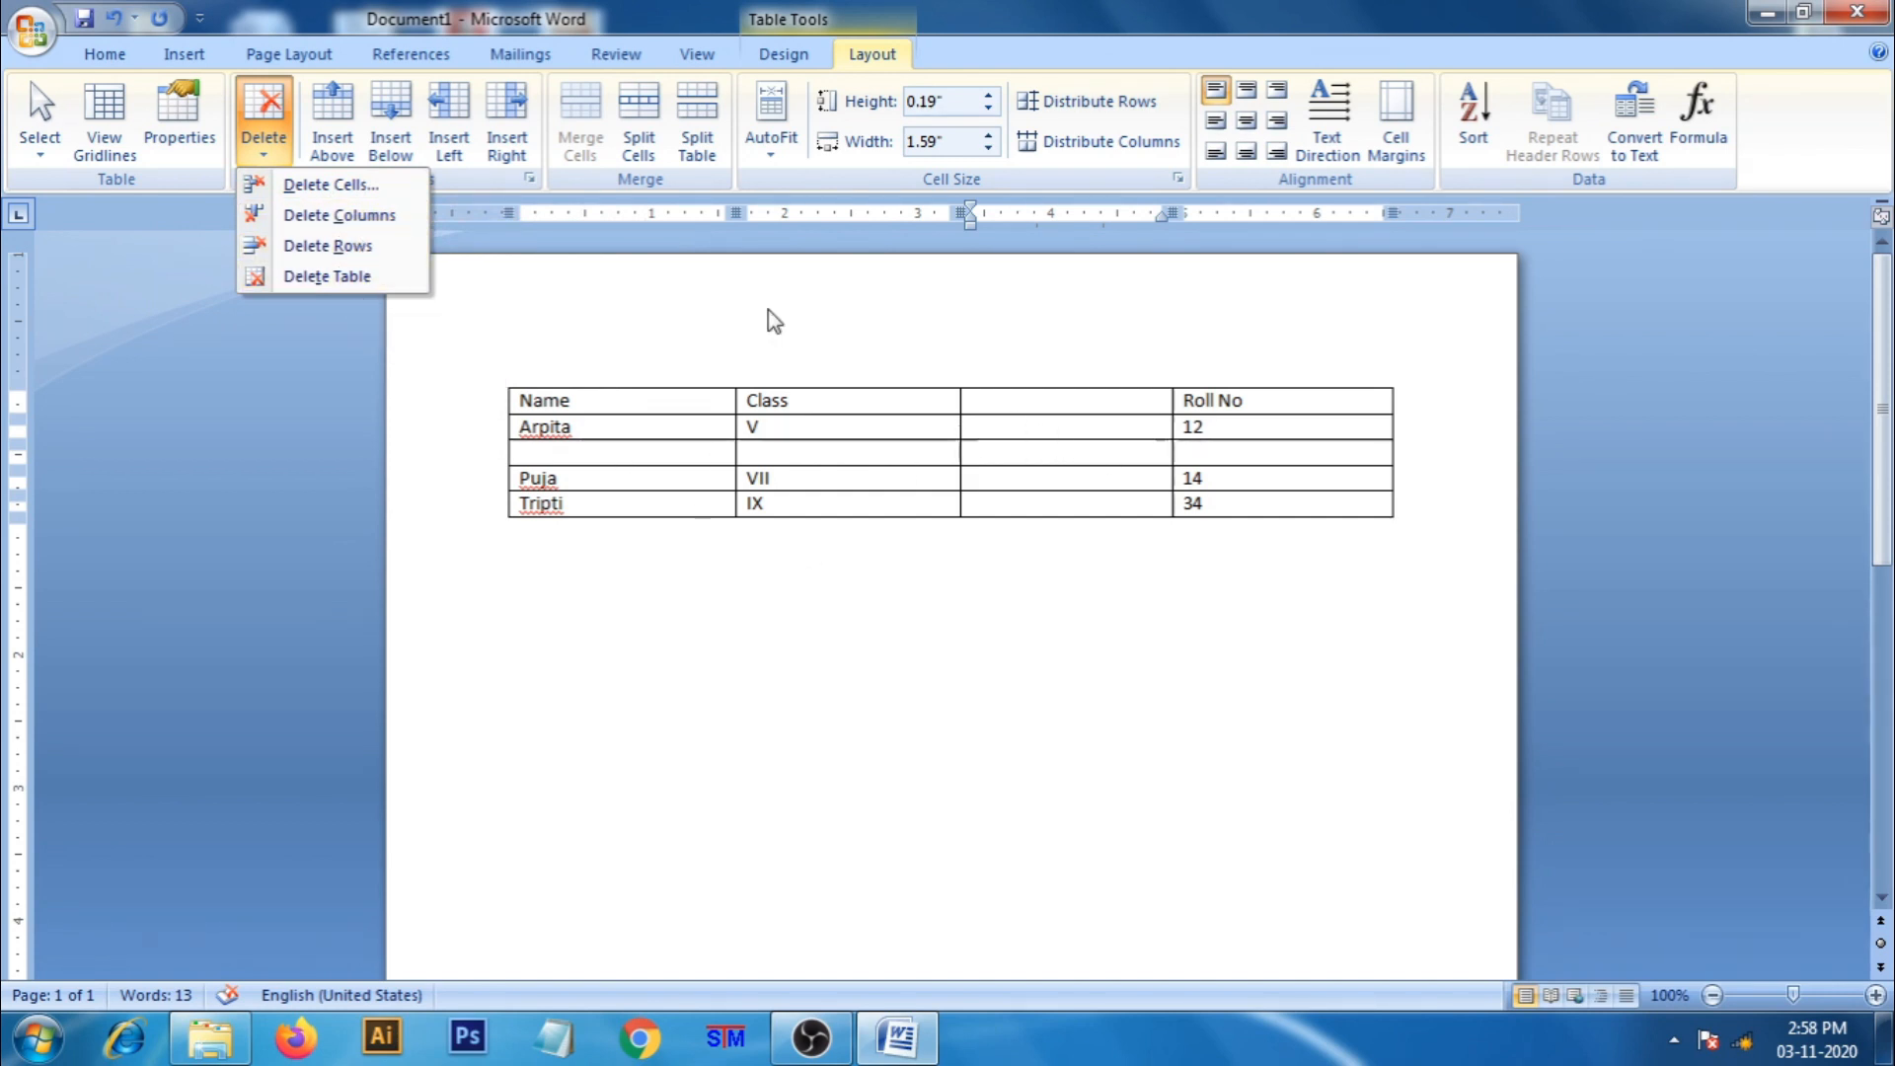
click(297, 246)
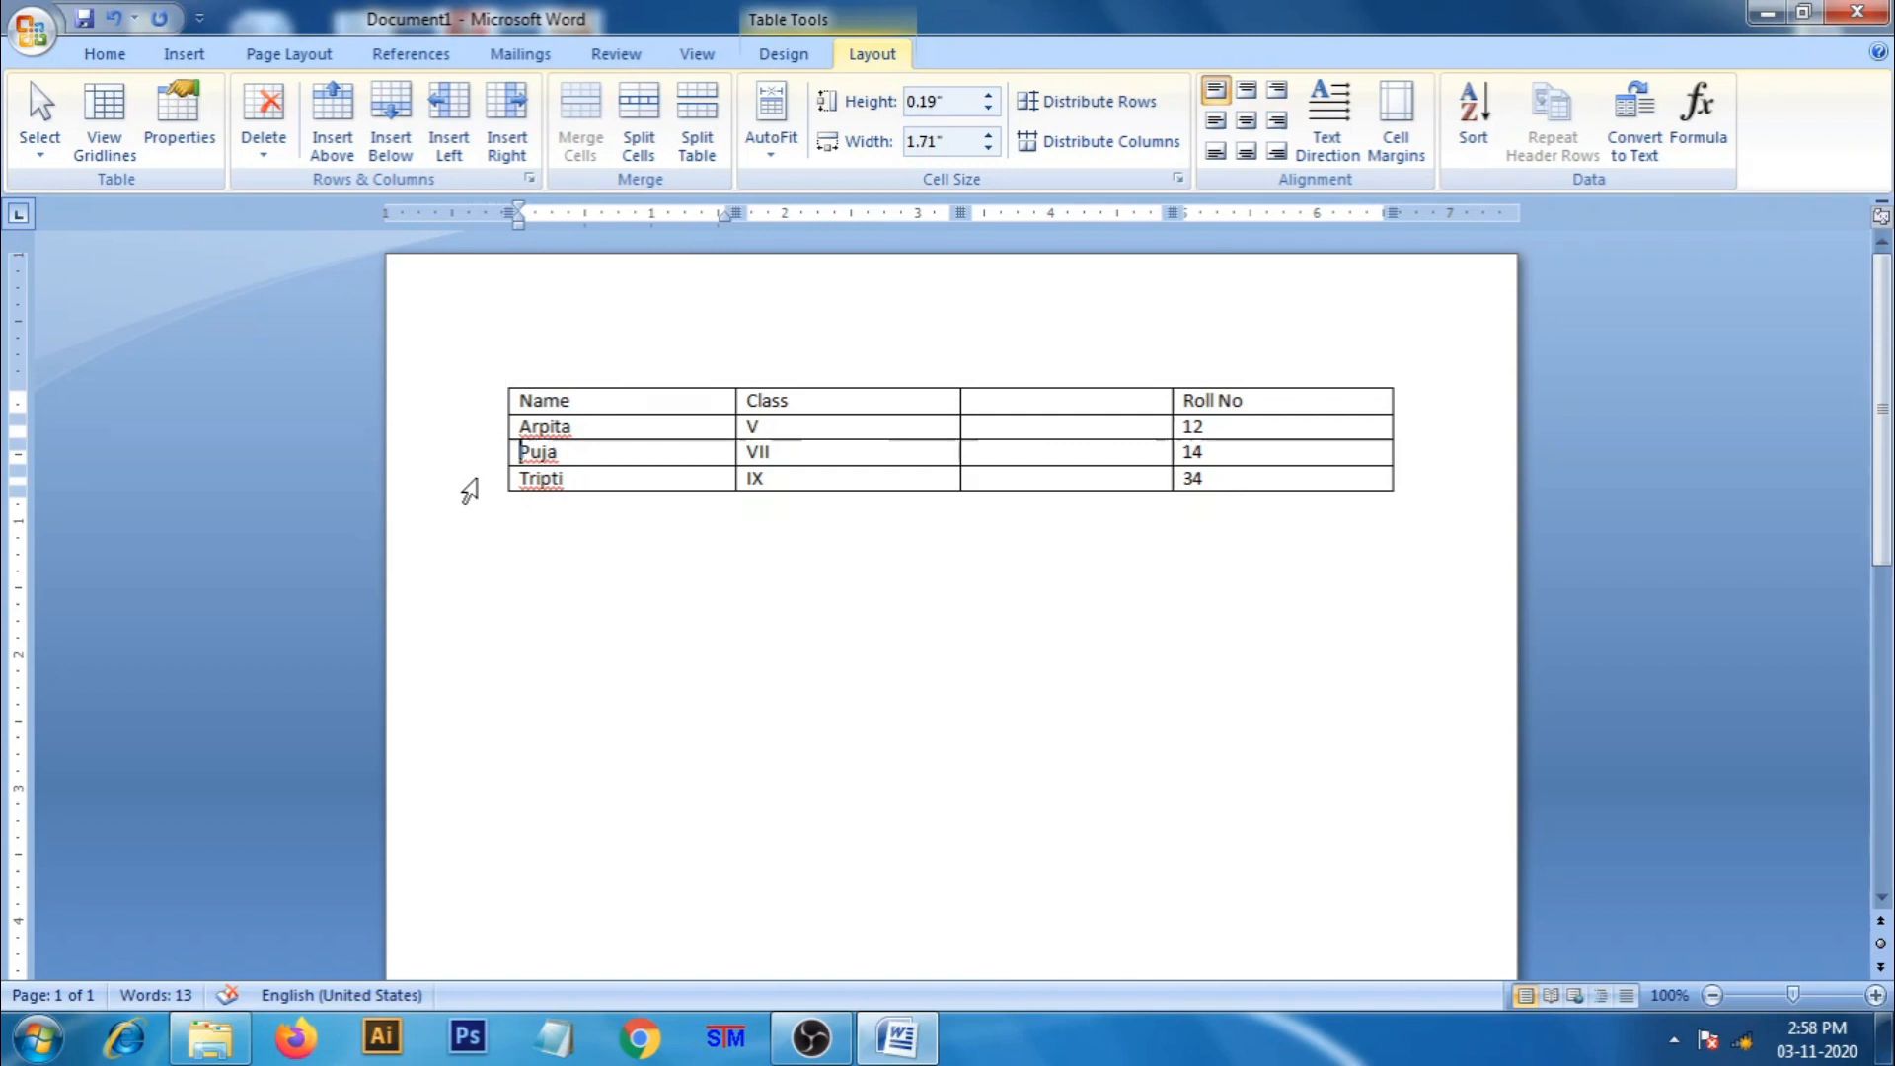
Delete the blank column between Class and Roll No
click(1029, 427)
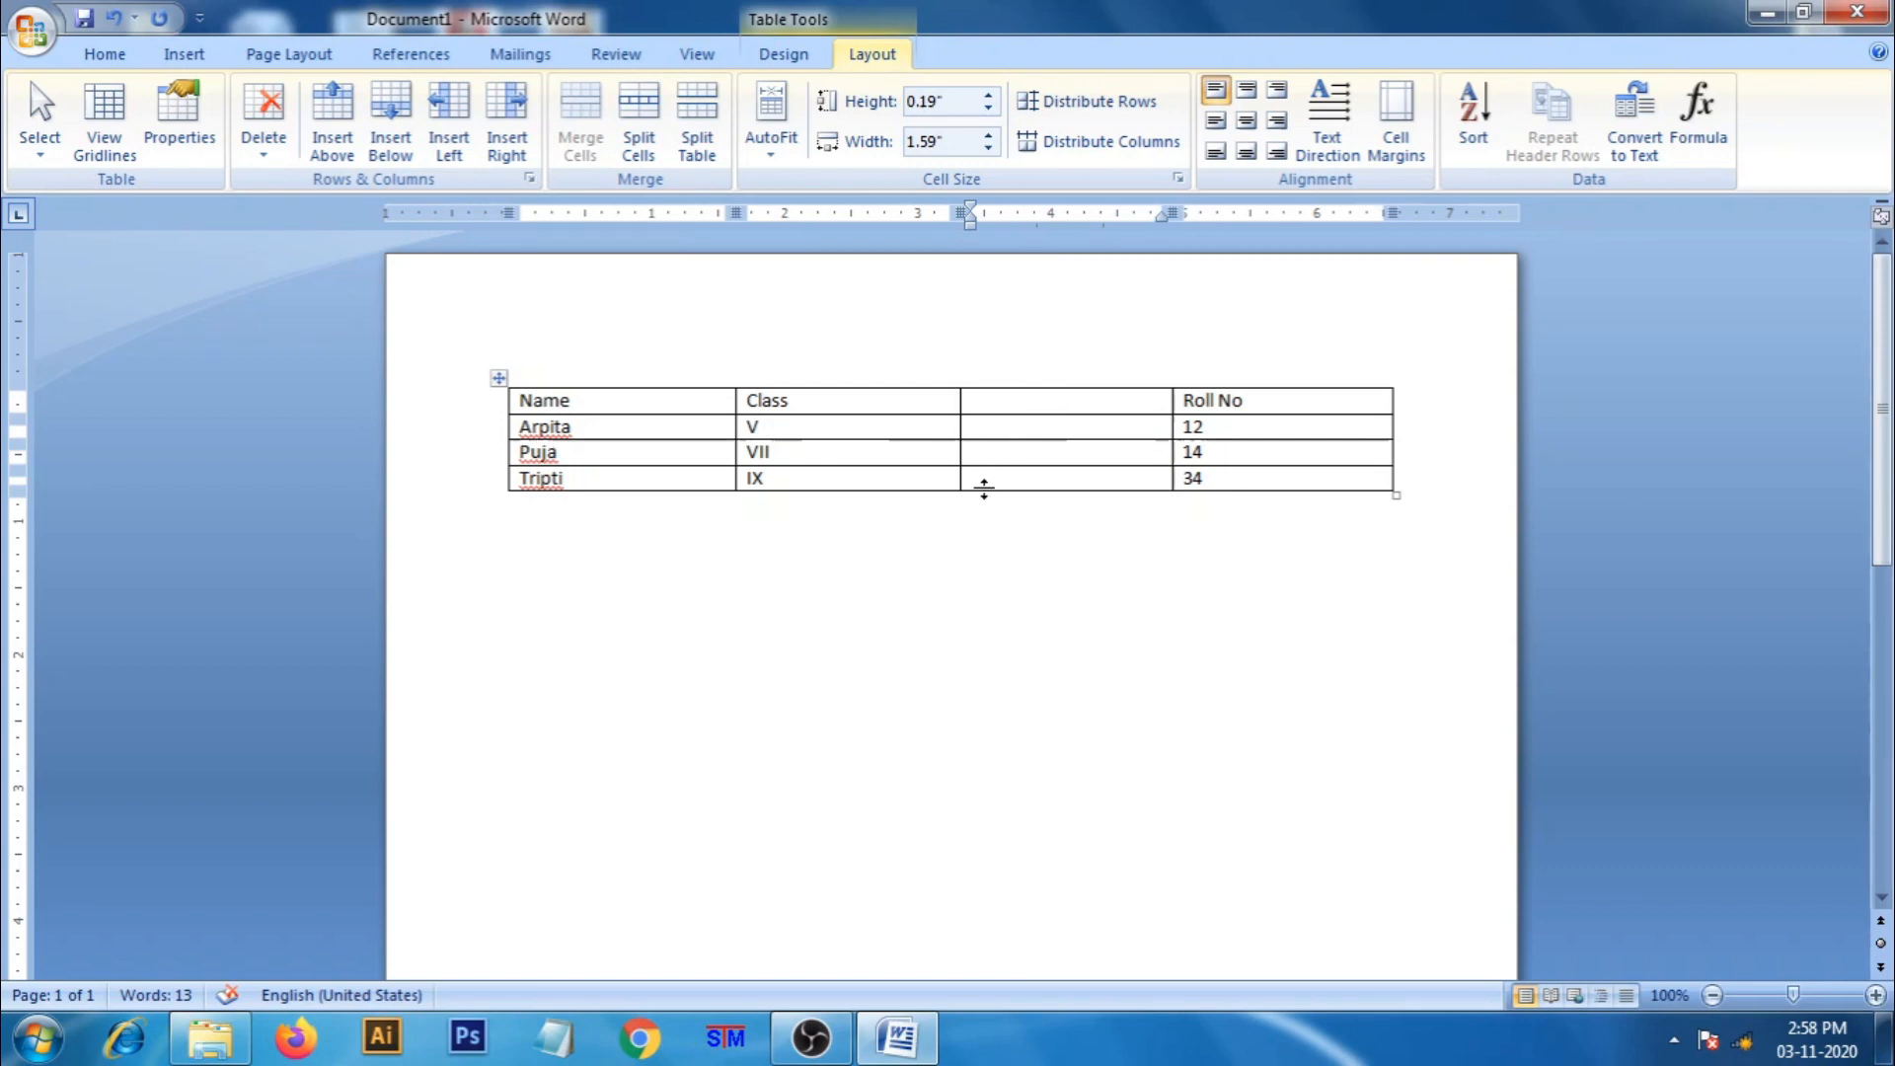
click(263, 158)
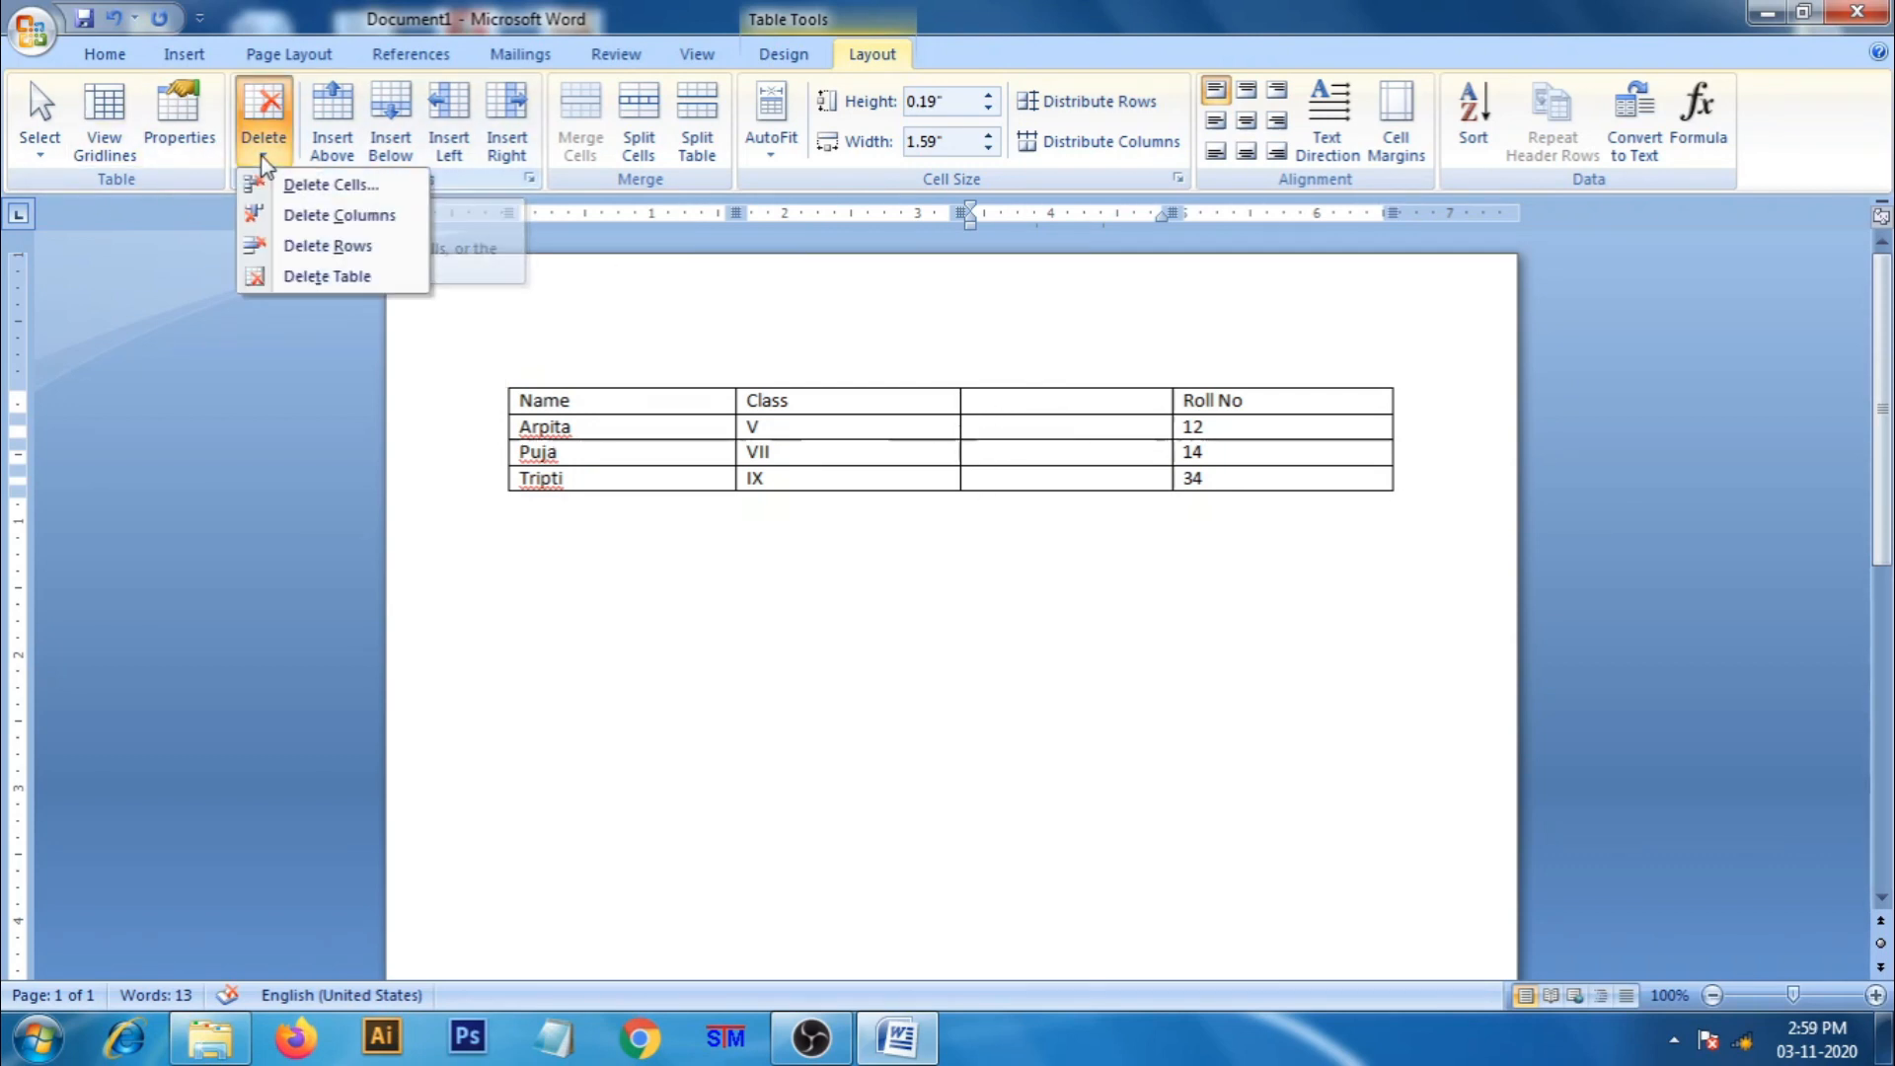
click(292, 219)
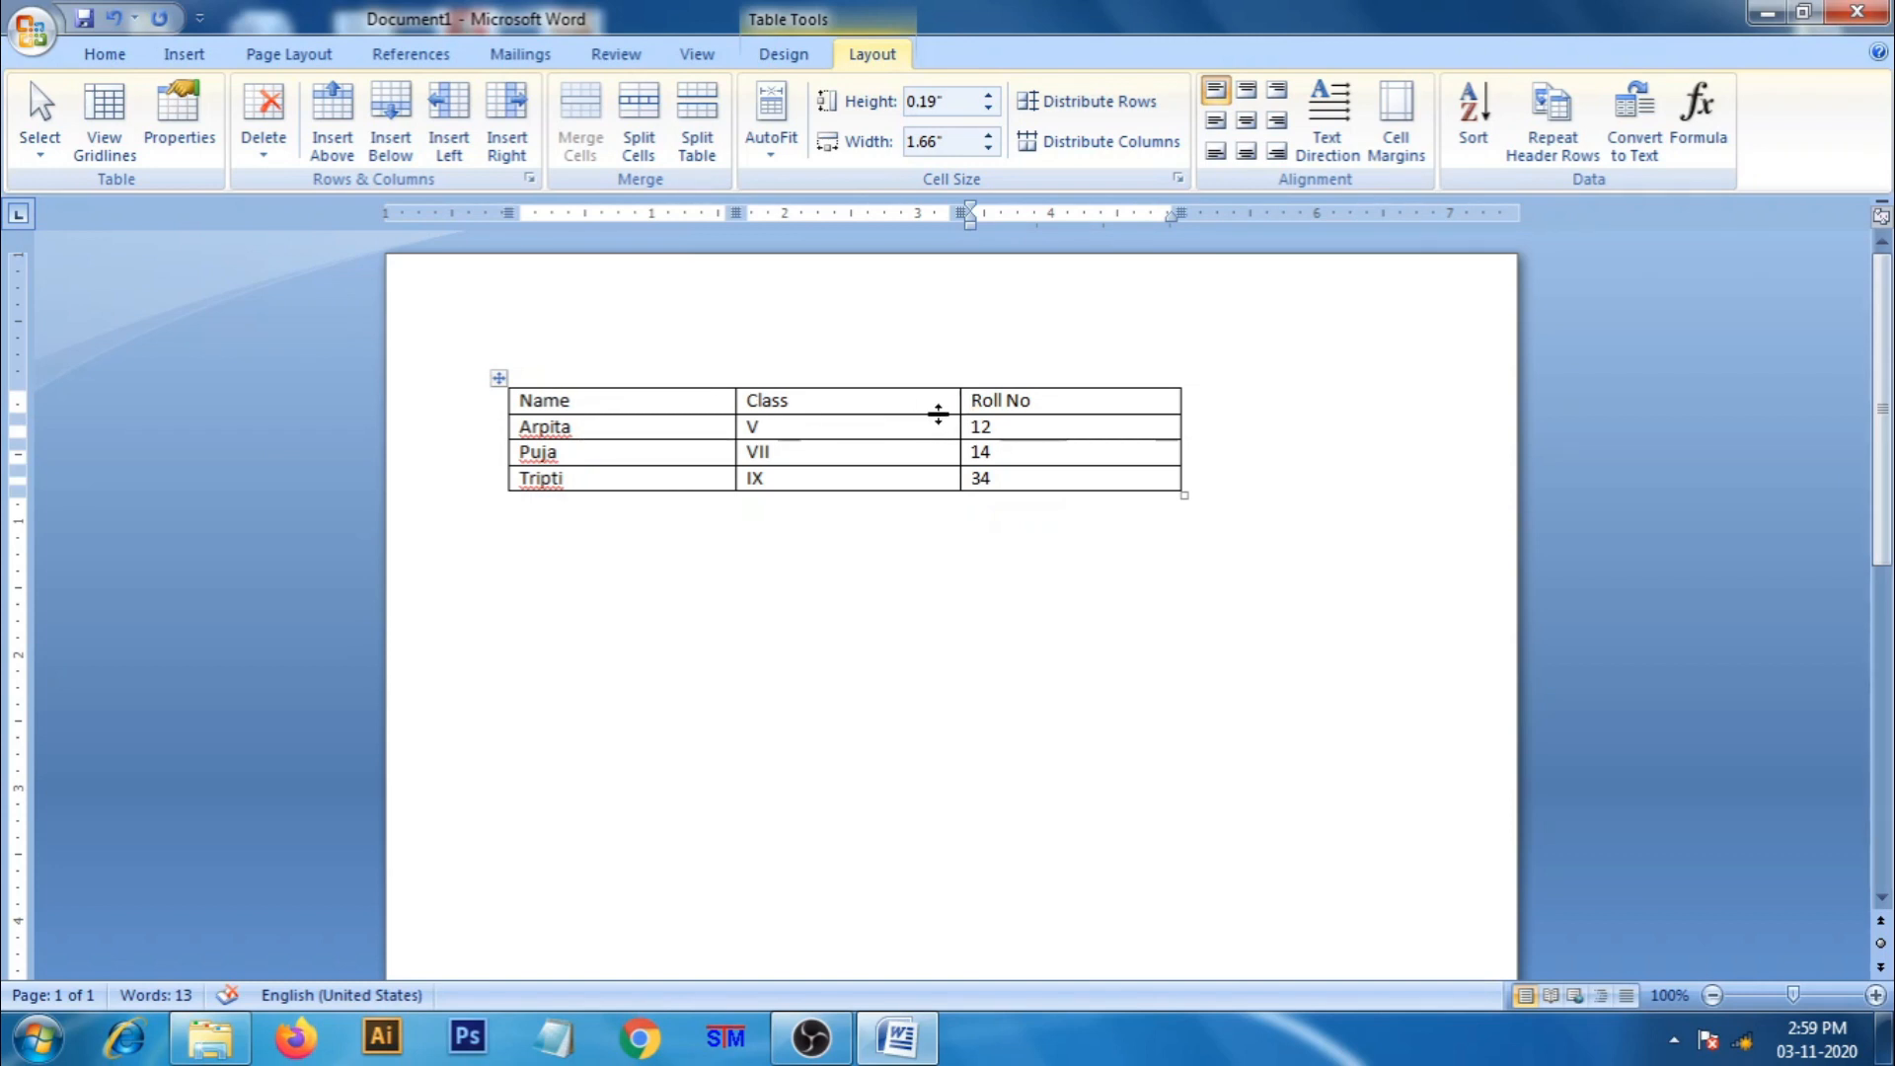
Increase the header row's height to 0.7 inches
click(598, 405)
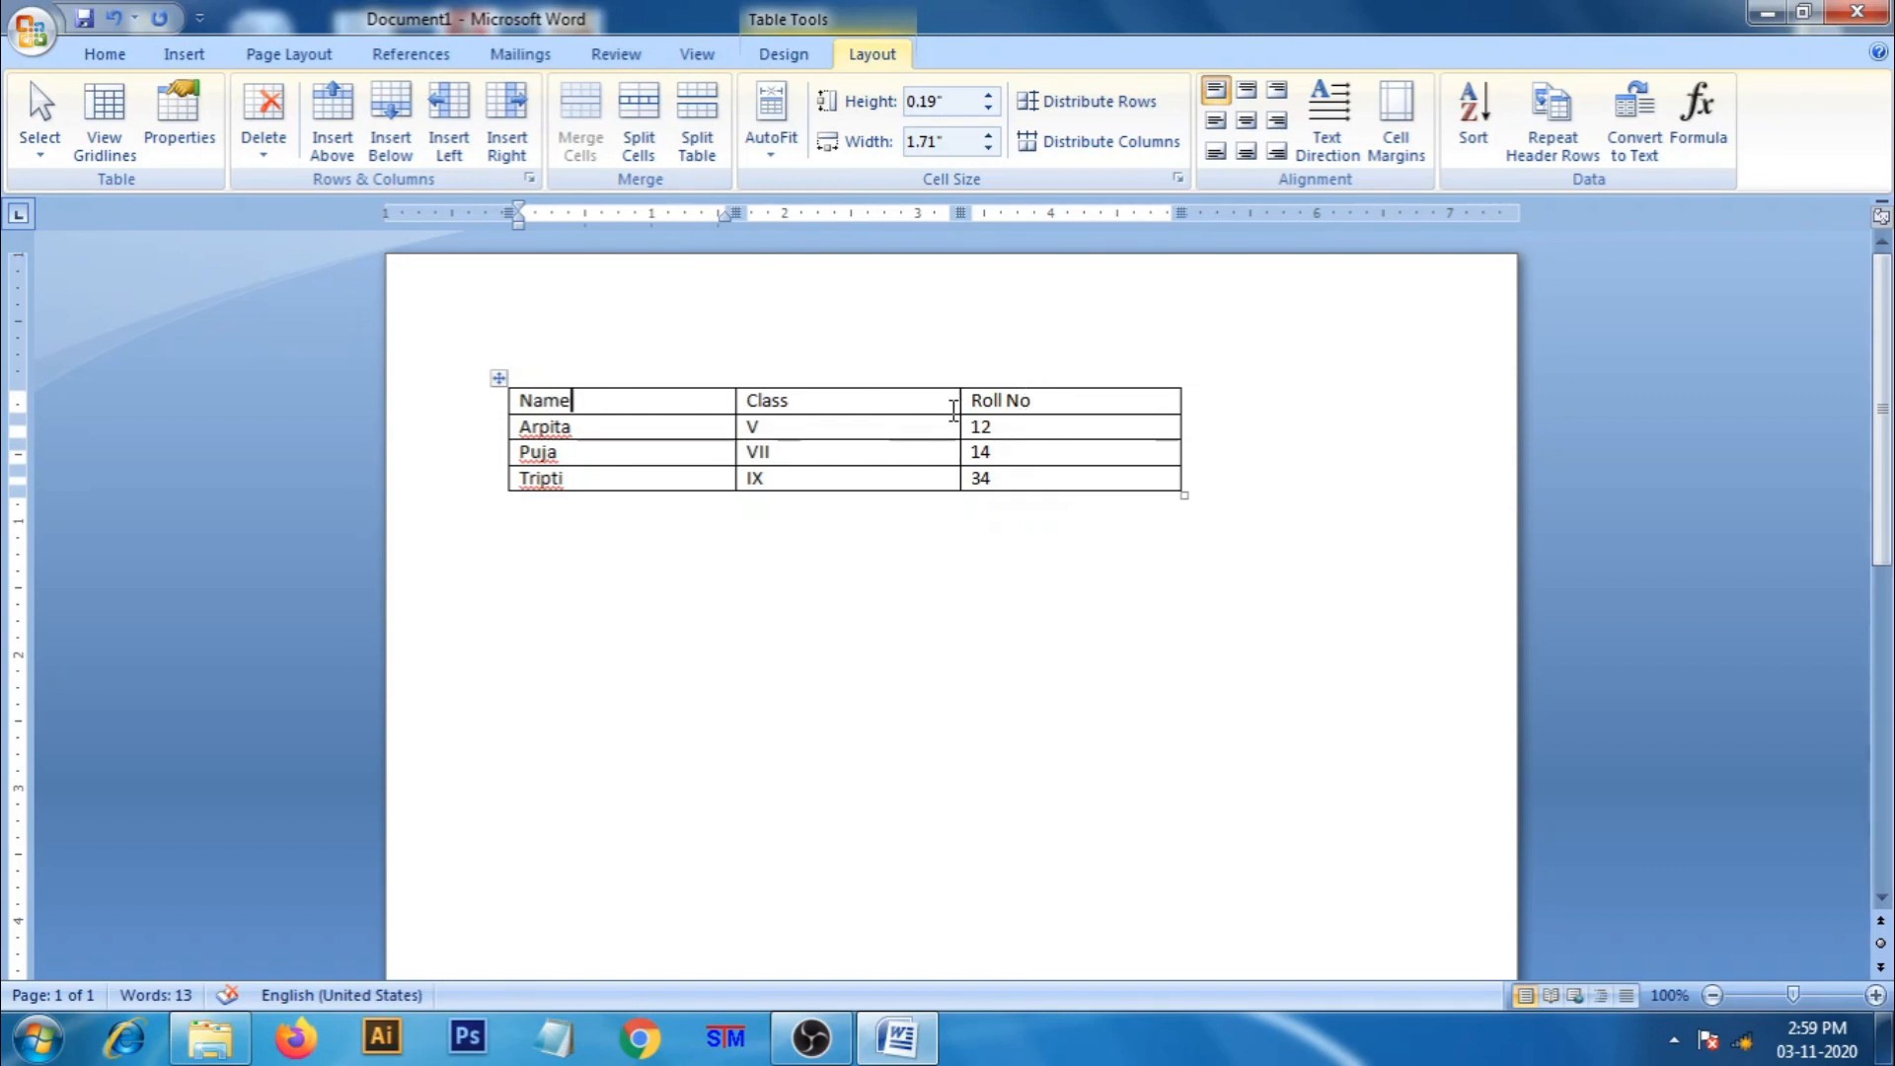
click(989, 96)
click(989, 96)
click(989, 96)
click(989, 96)
click(989, 96)
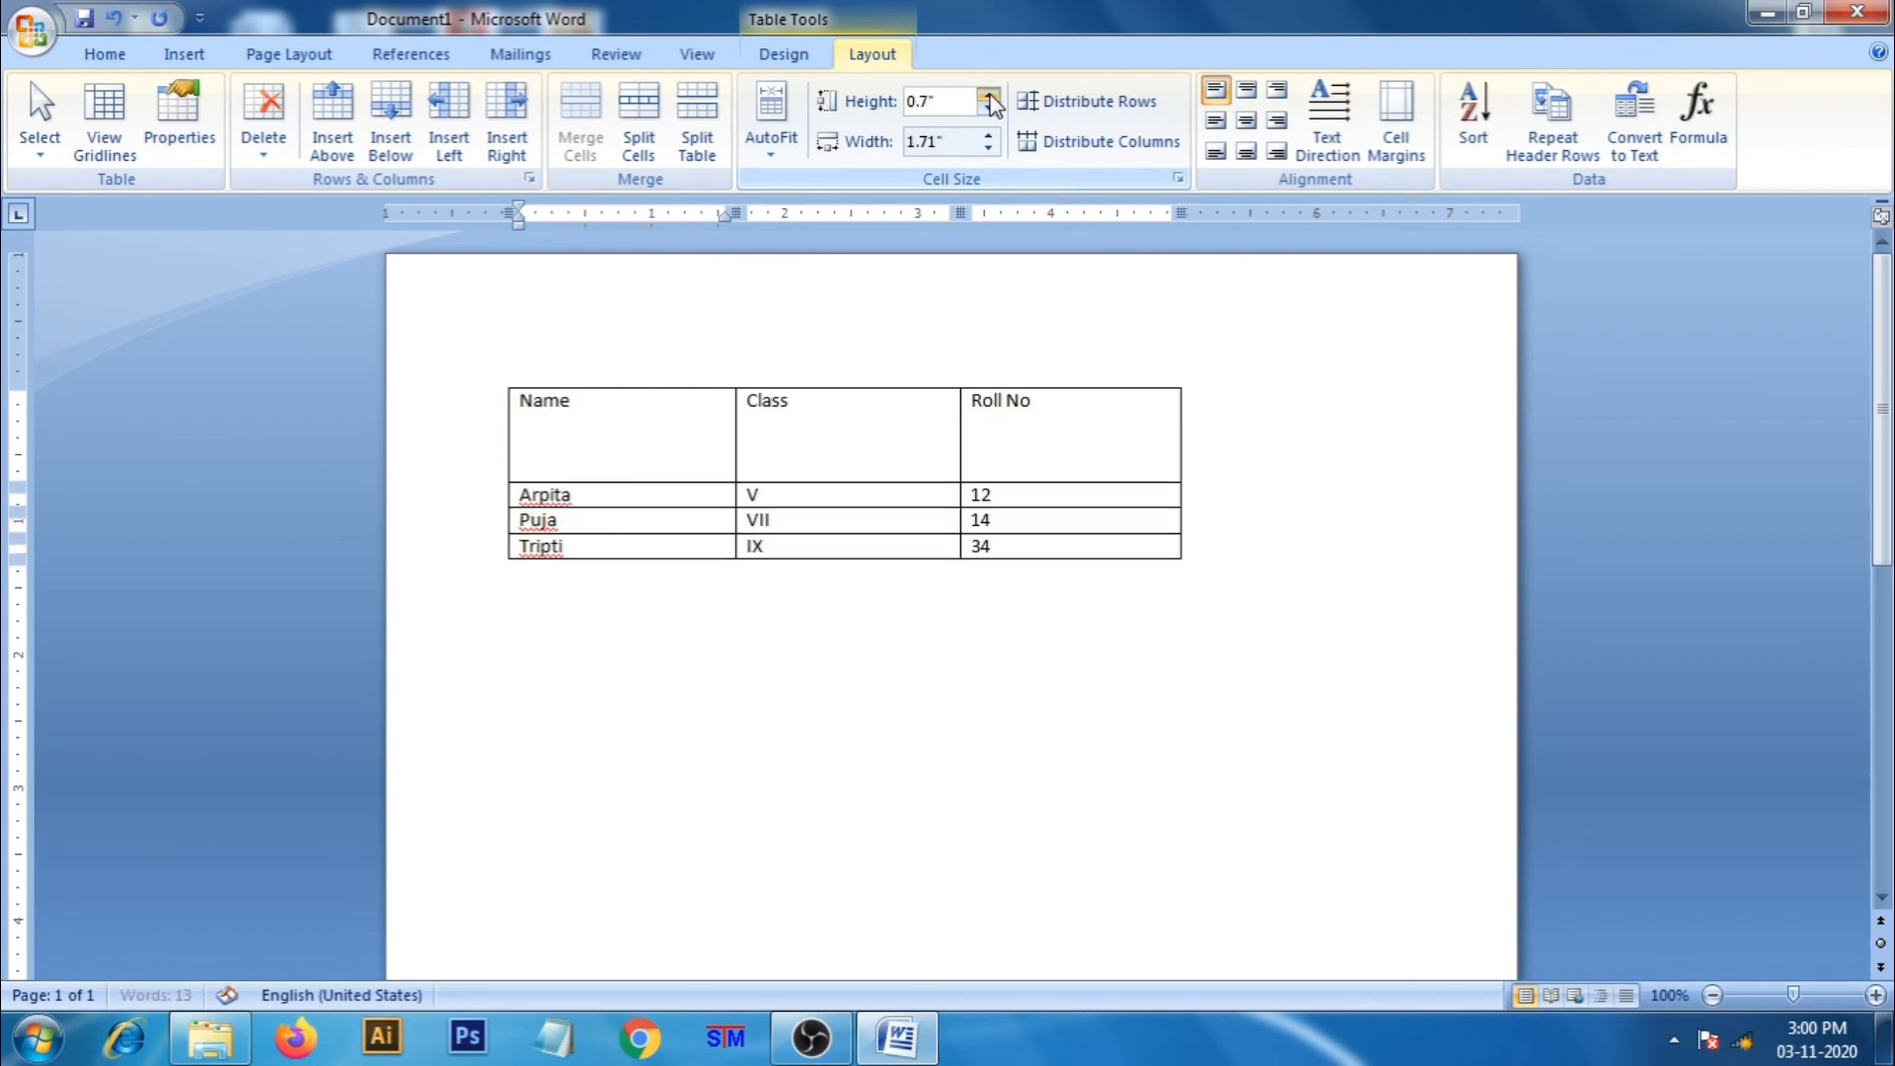
click(989, 96)
Reduce the header row's height to 0.2 inches
click(989, 110)
click(989, 110)
click(989, 110)
click(989, 111)
click(989, 110)
click(989, 111)
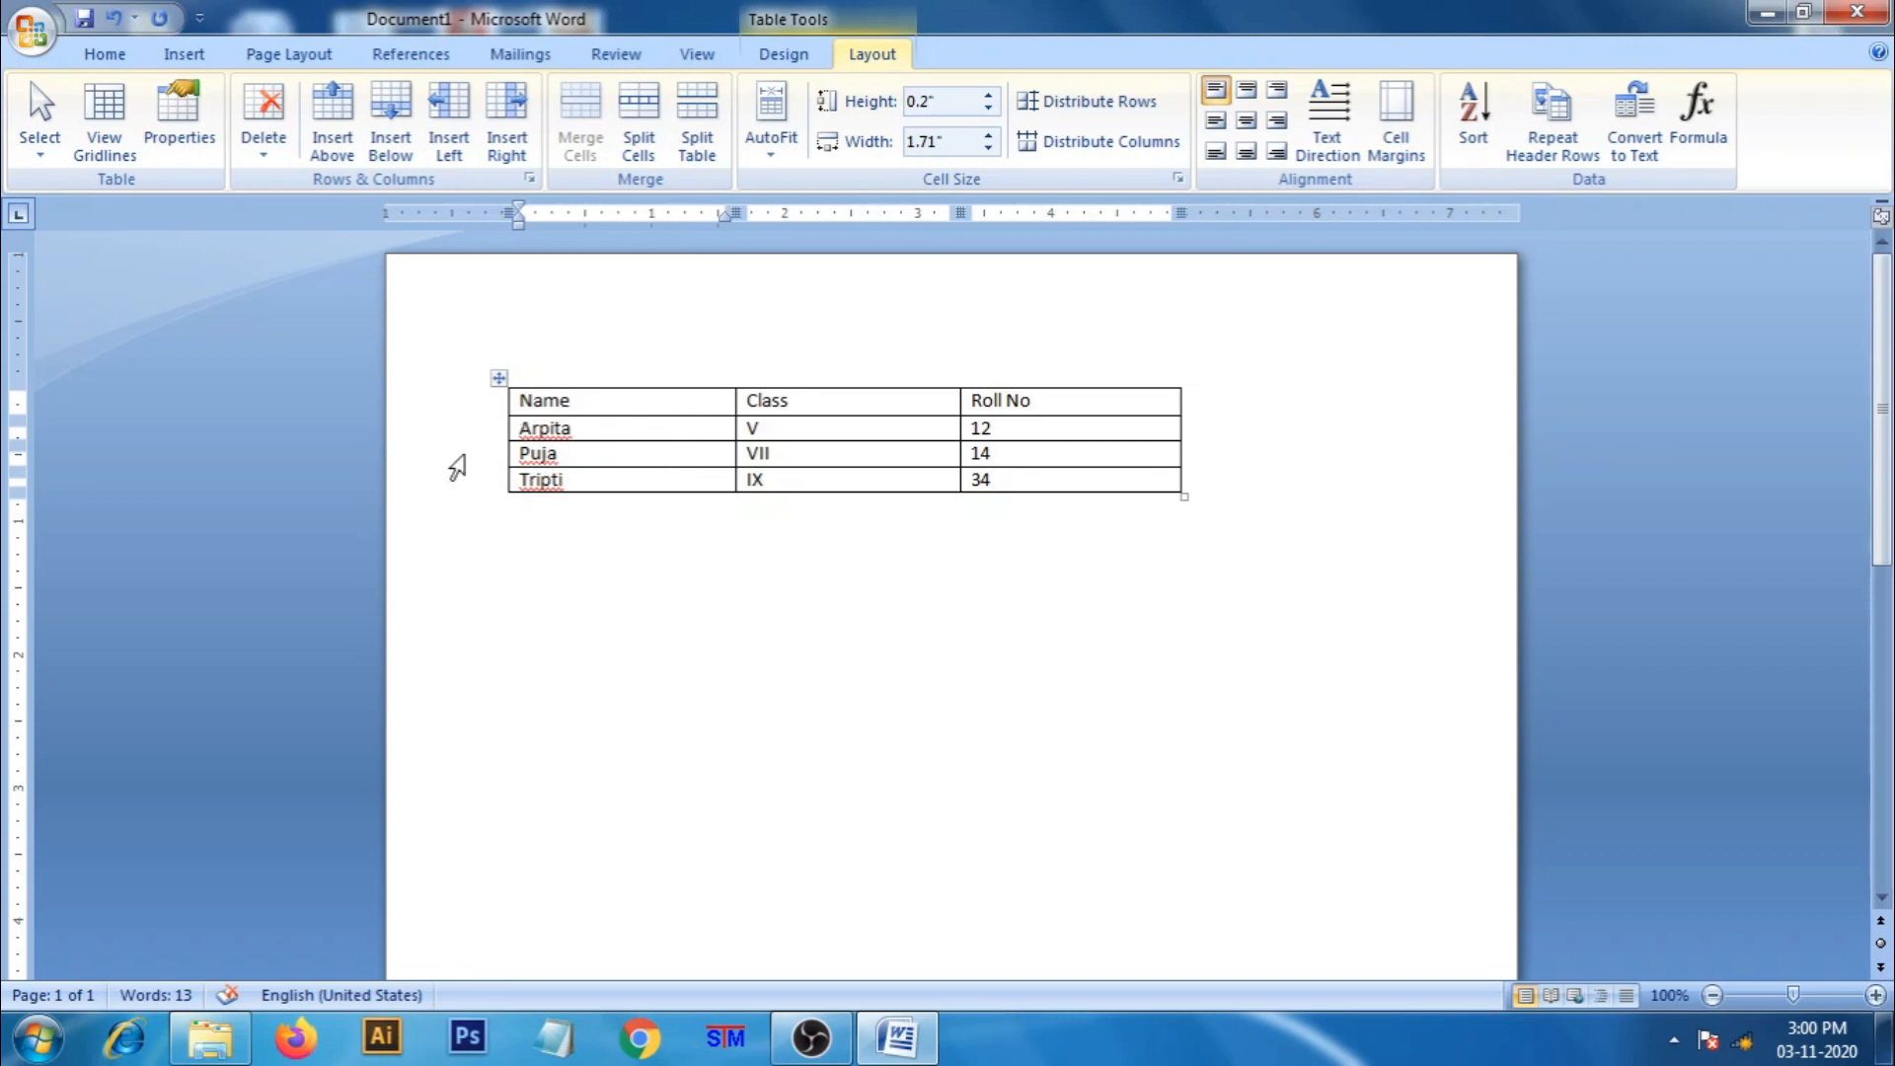
Widen the Name column to 2.8 inches
click(988, 135)
click(988, 135)
click(989, 135)
click(989, 135)
click(988, 136)
click(989, 135)
click(988, 135)
click(988, 136)
click(988, 135)
click(989, 136)
click(988, 135)
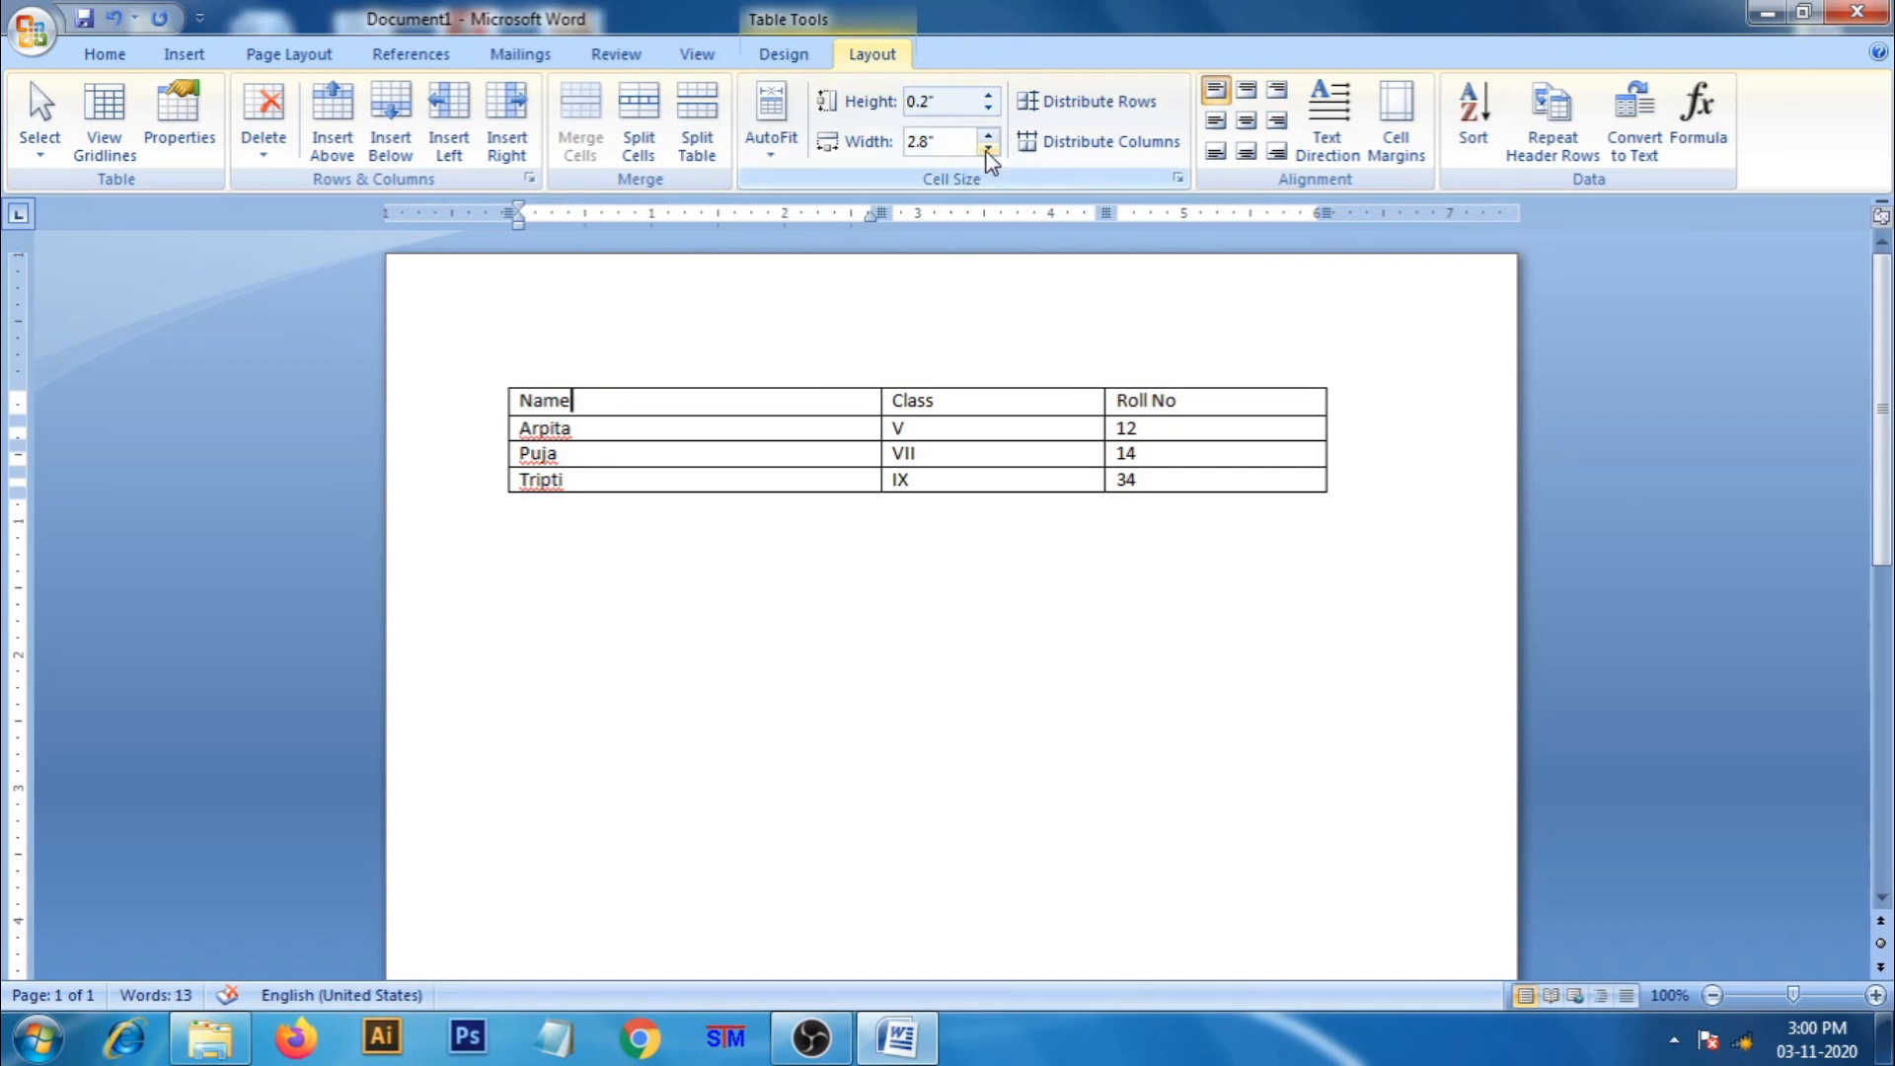
Narrow the Name column to 1.8 inches
click(988, 148)
click(988, 148)
click(988, 148)
click(988, 148)
click(988, 148)
click(989, 148)
click(988, 148)
click(989, 148)
click(988, 148)
click(988, 148)
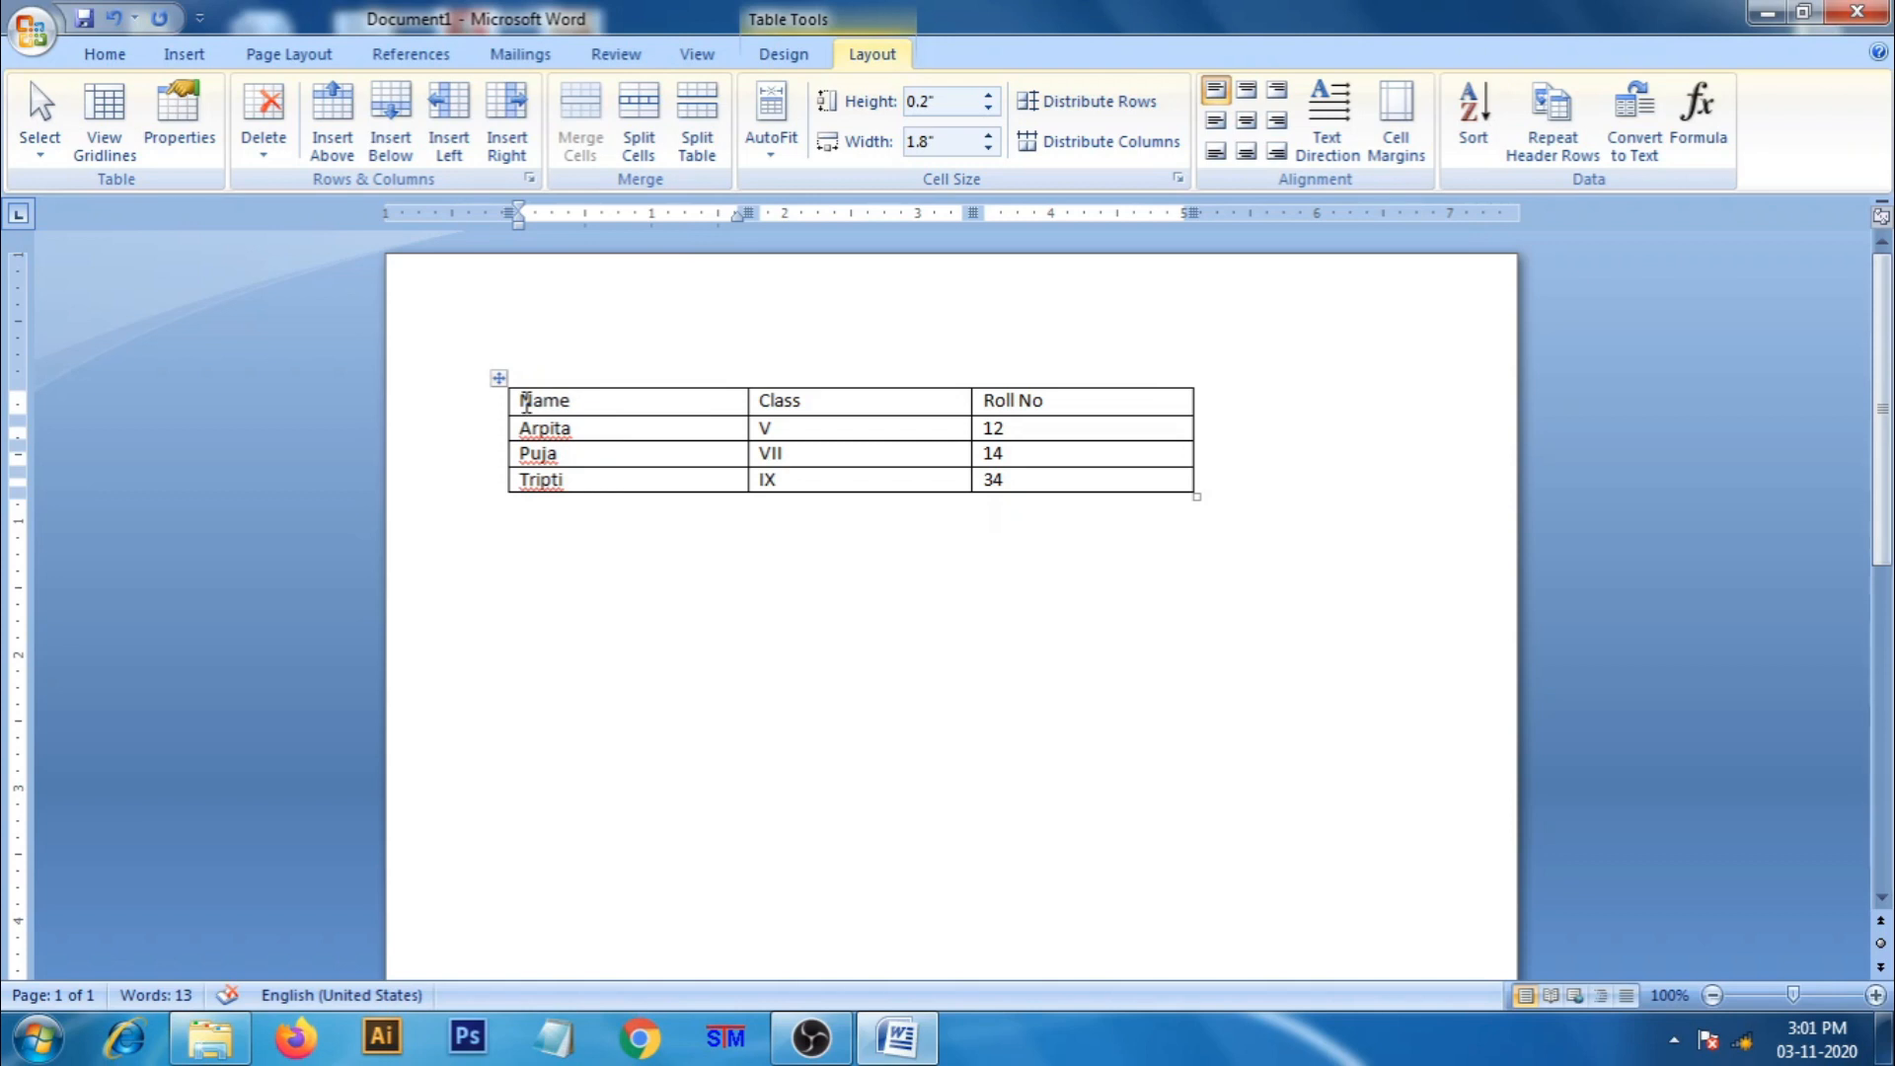
Set the font of the table's header row to Algerian
drag(520, 400, 1099, 389)
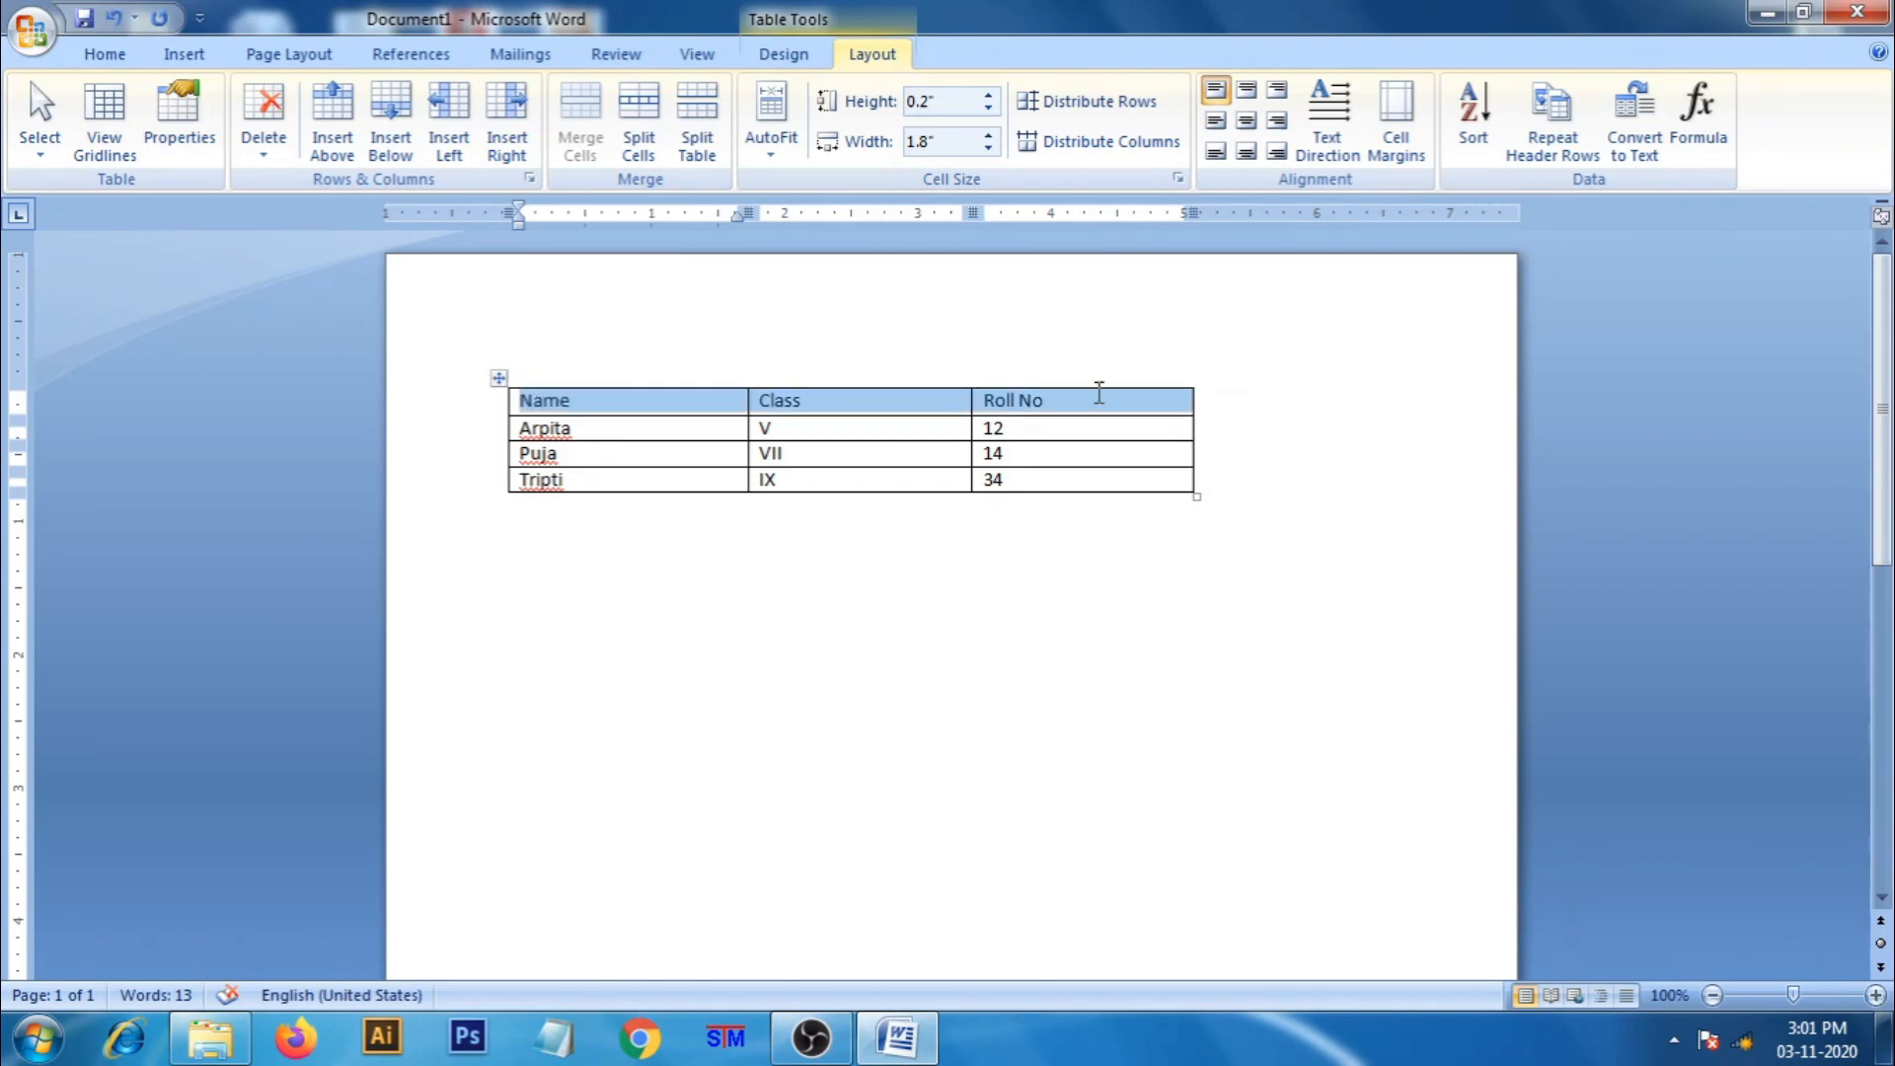
click(106, 59)
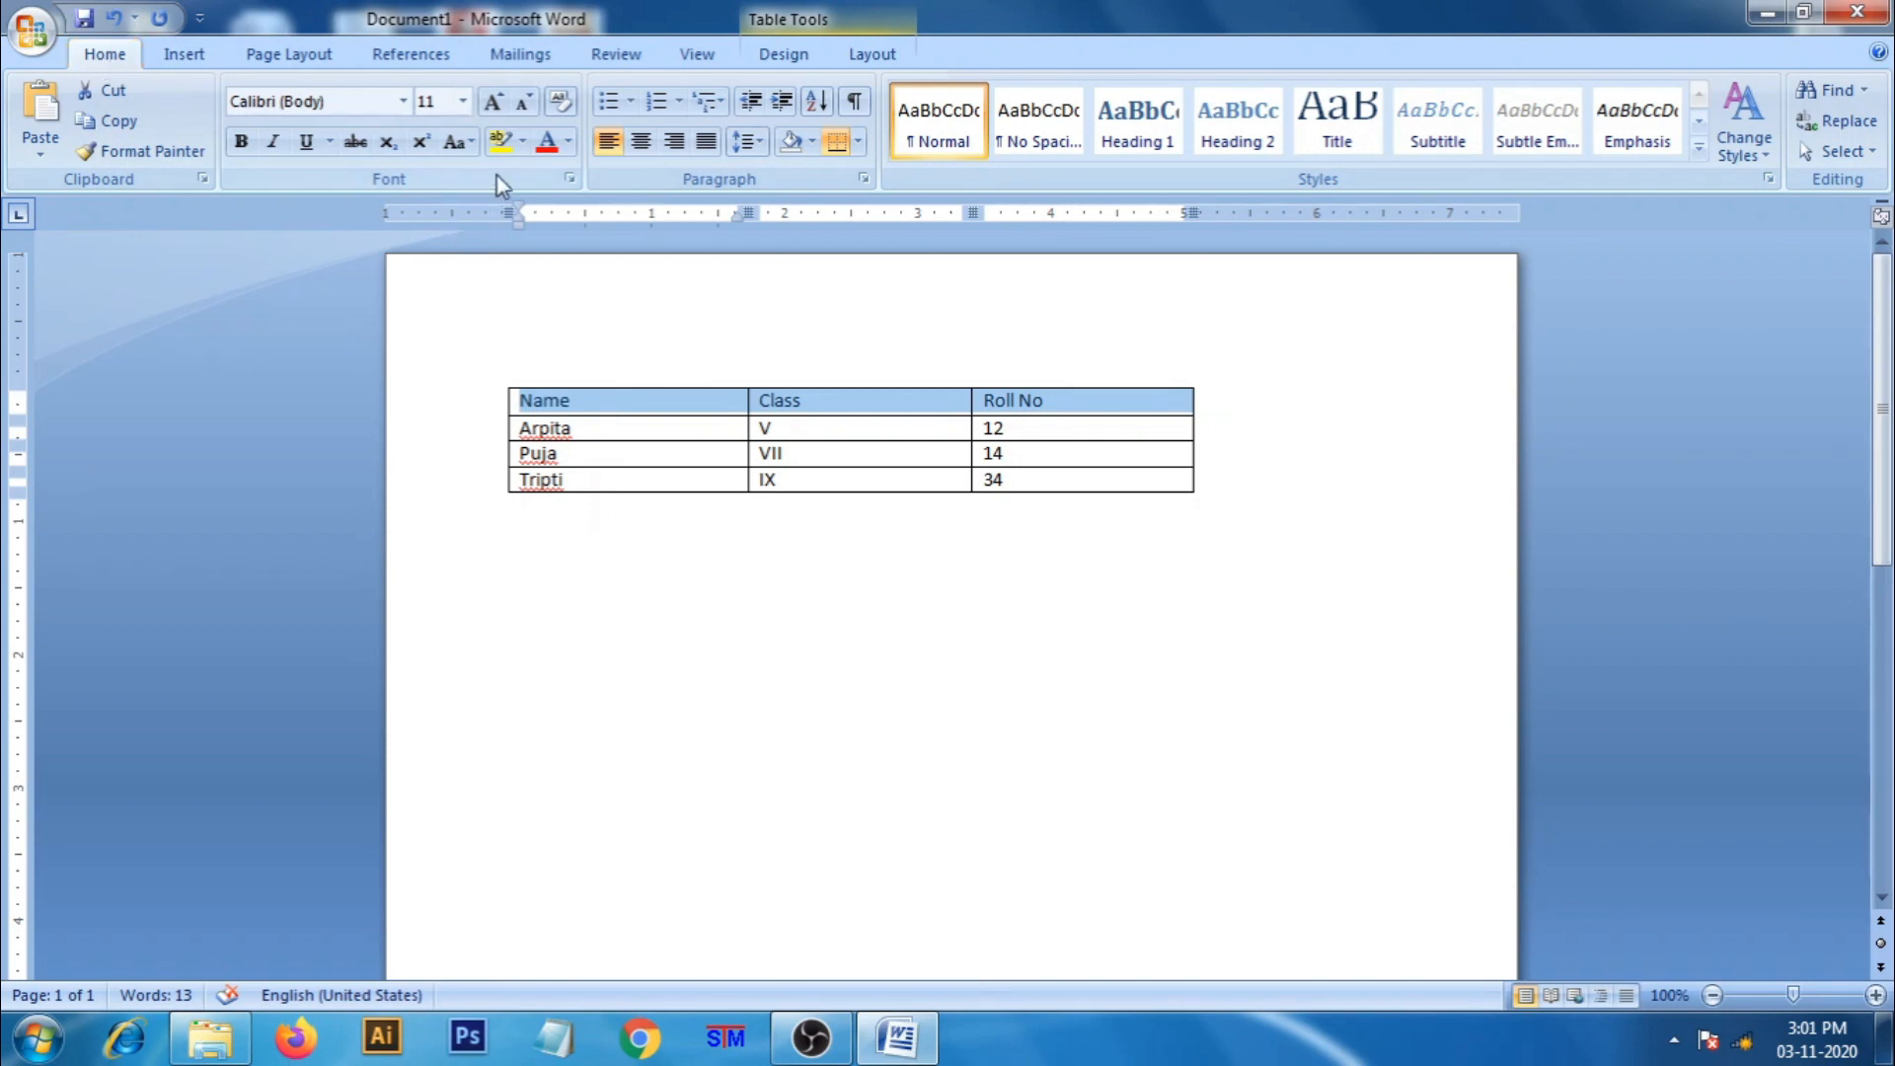
click(405, 102)
click(317, 444)
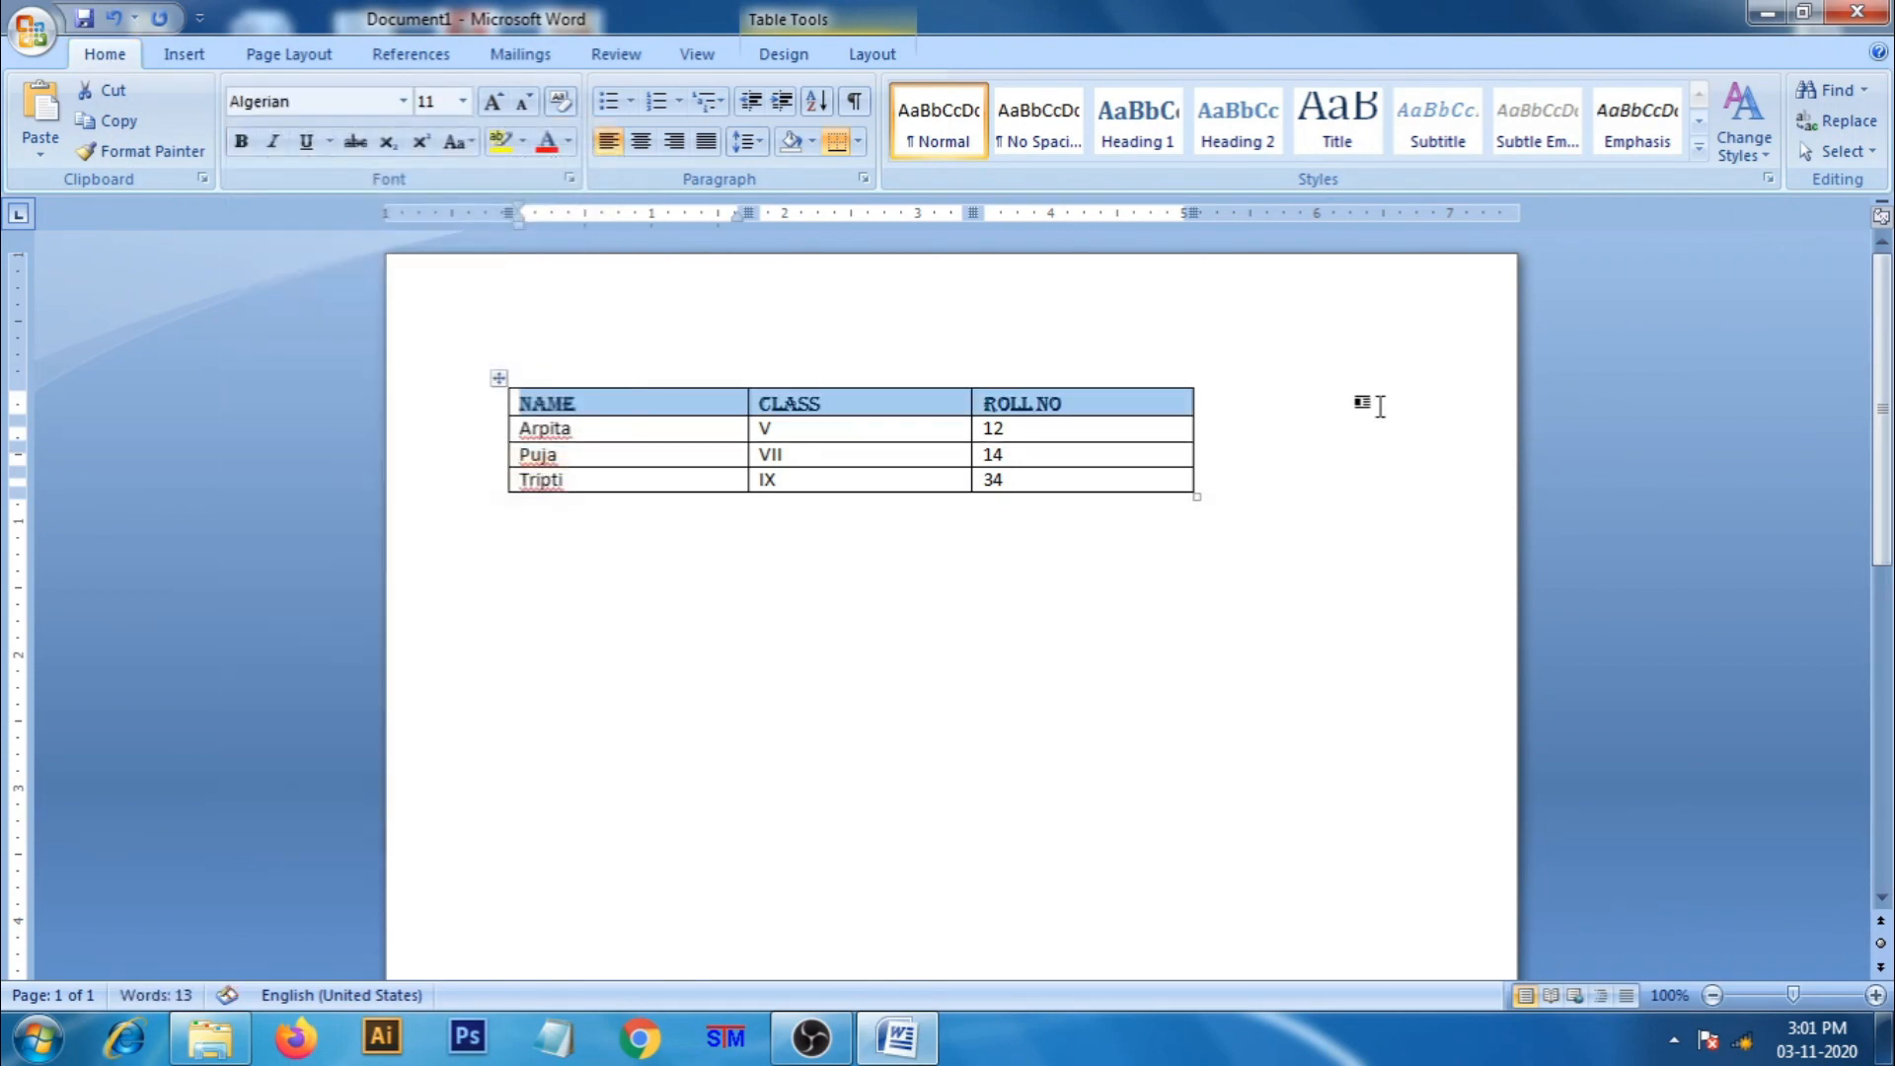
Apply the built-in table style with a teal header row and first column, grey banded rows and thick black horizontal lines
click(663, 434)
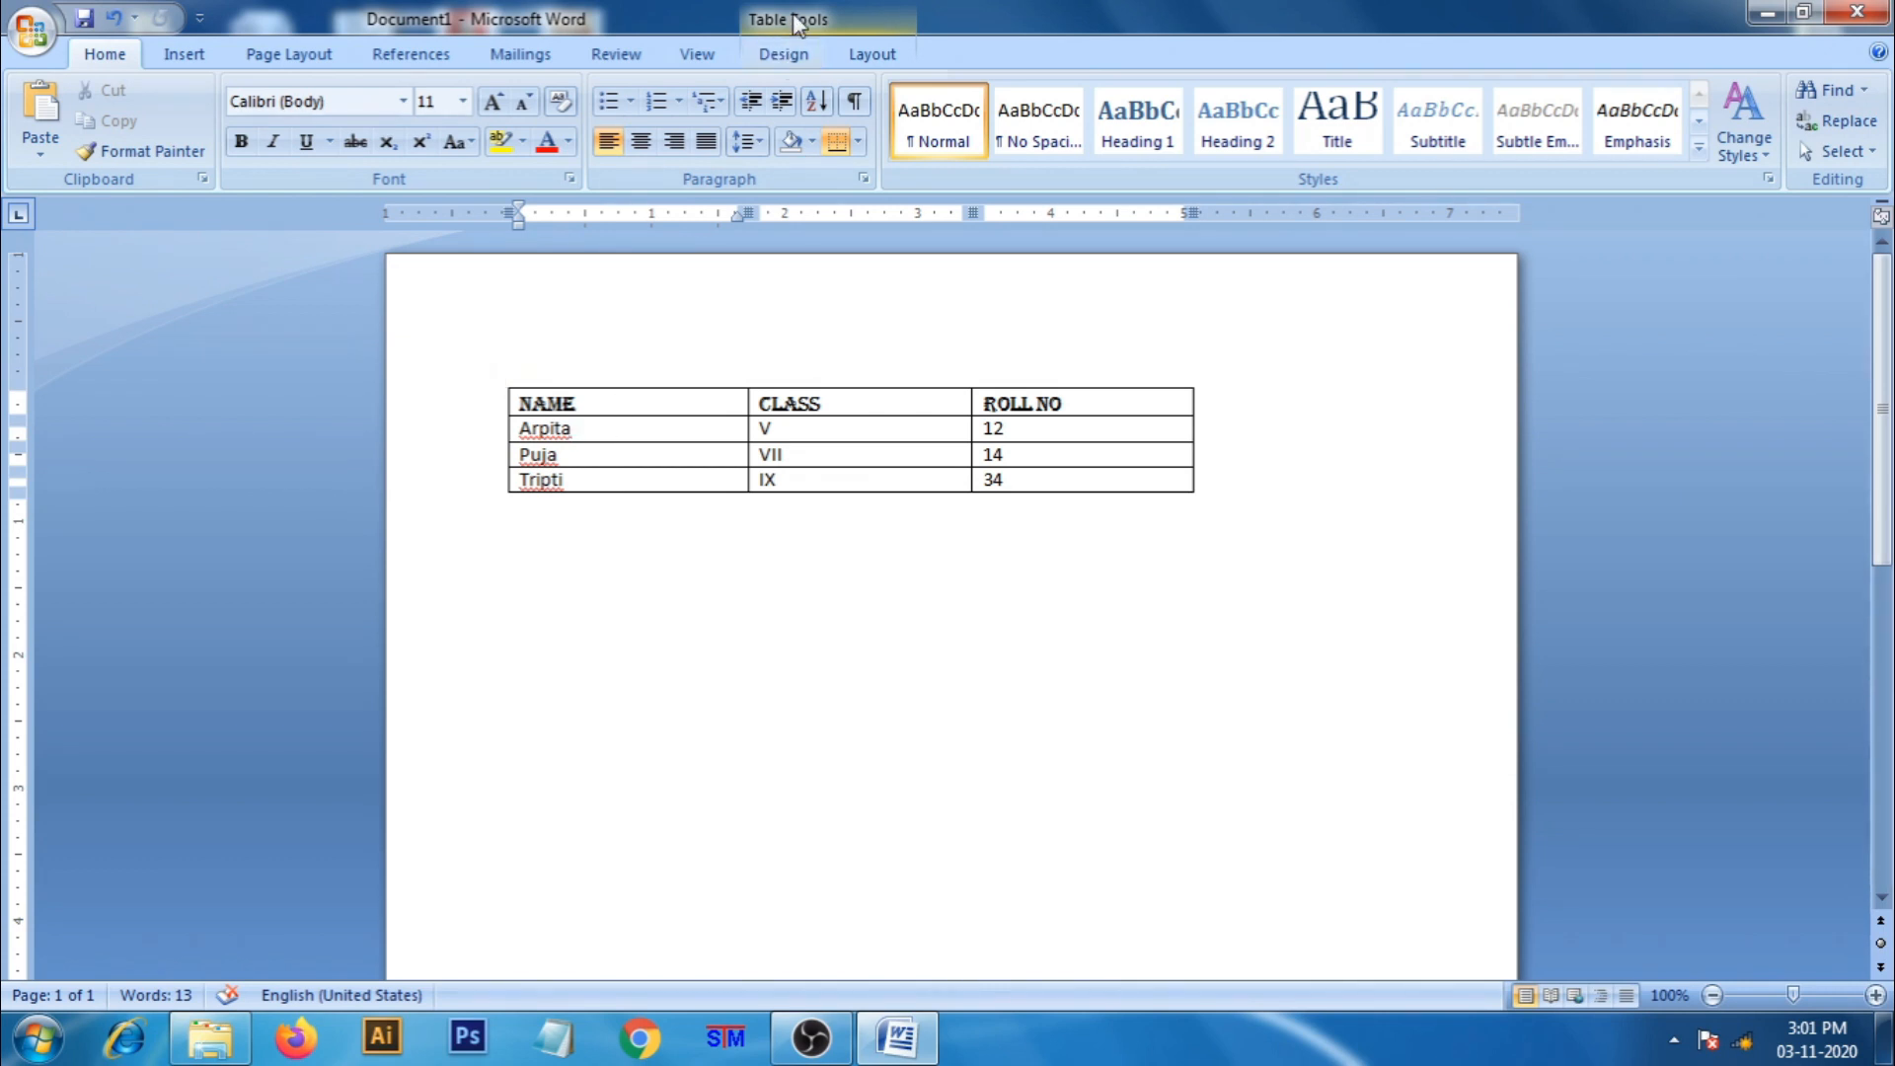
click(793, 54)
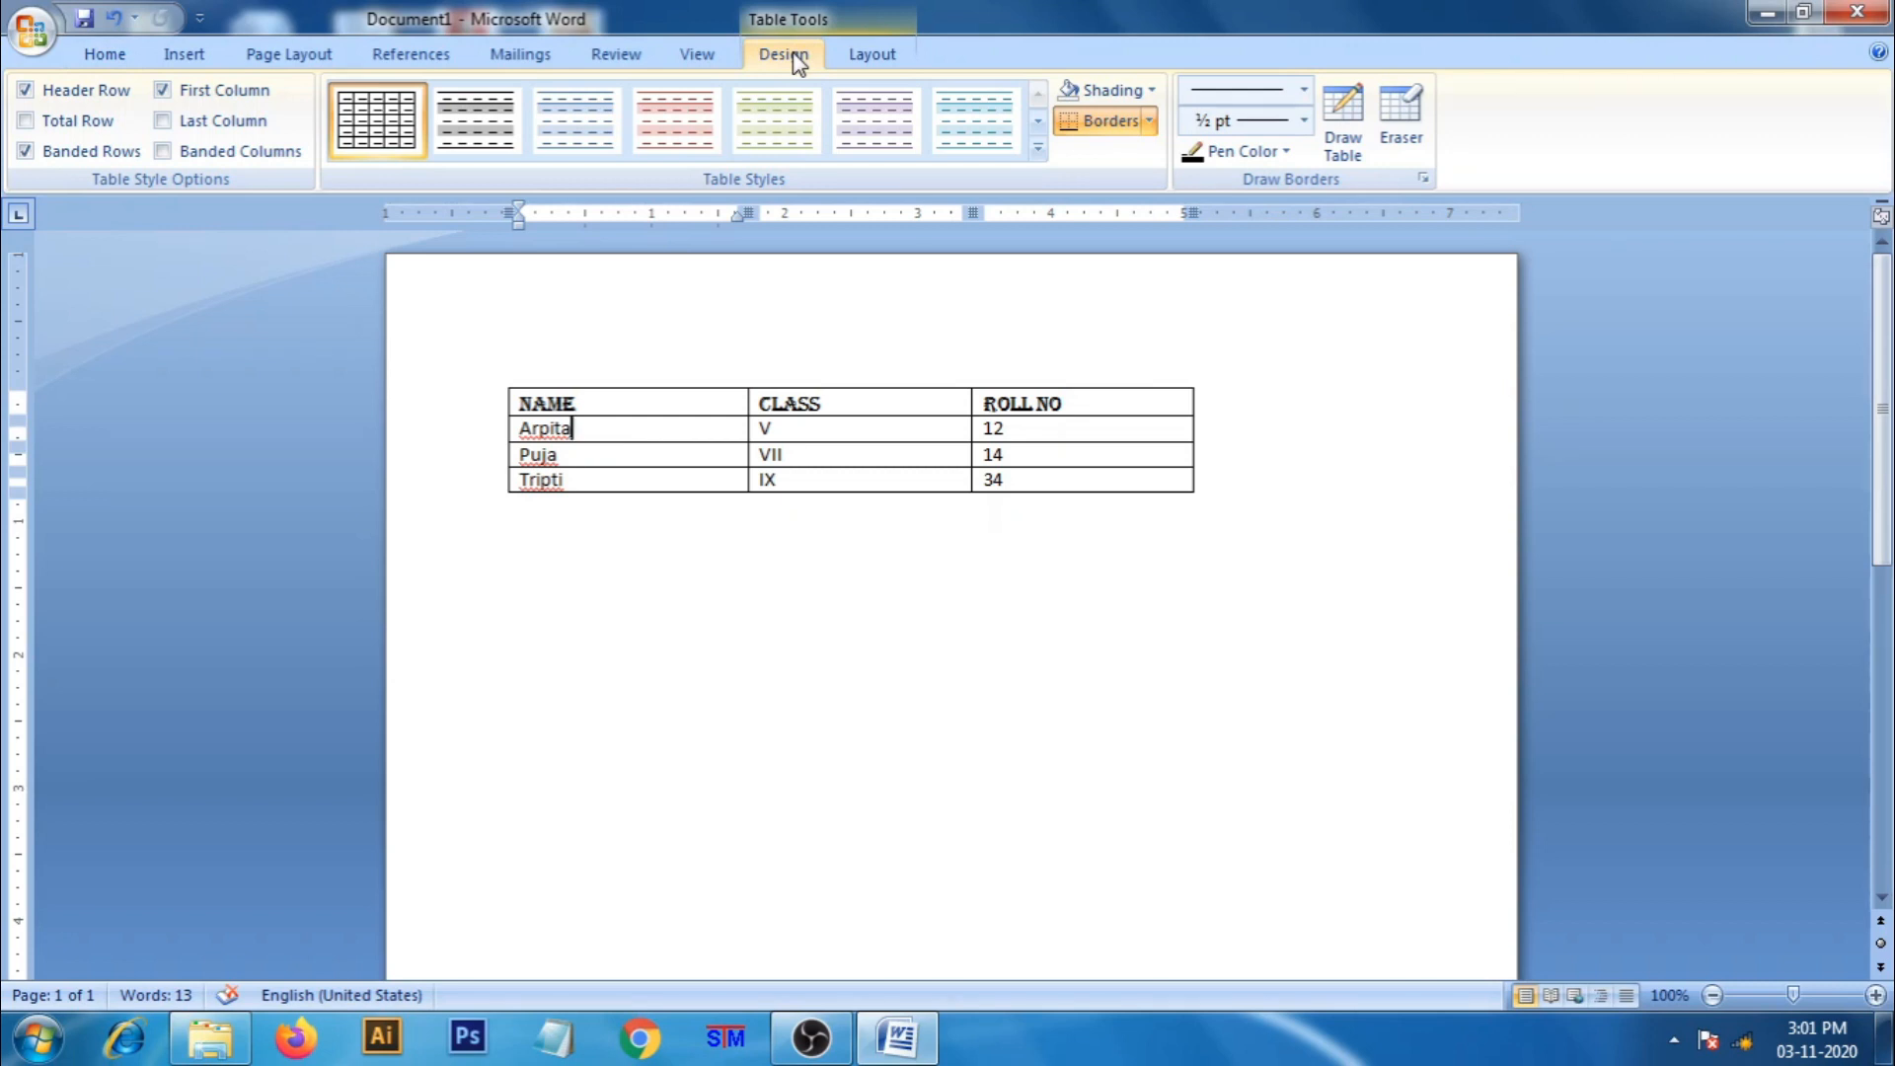
click(1037, 150)
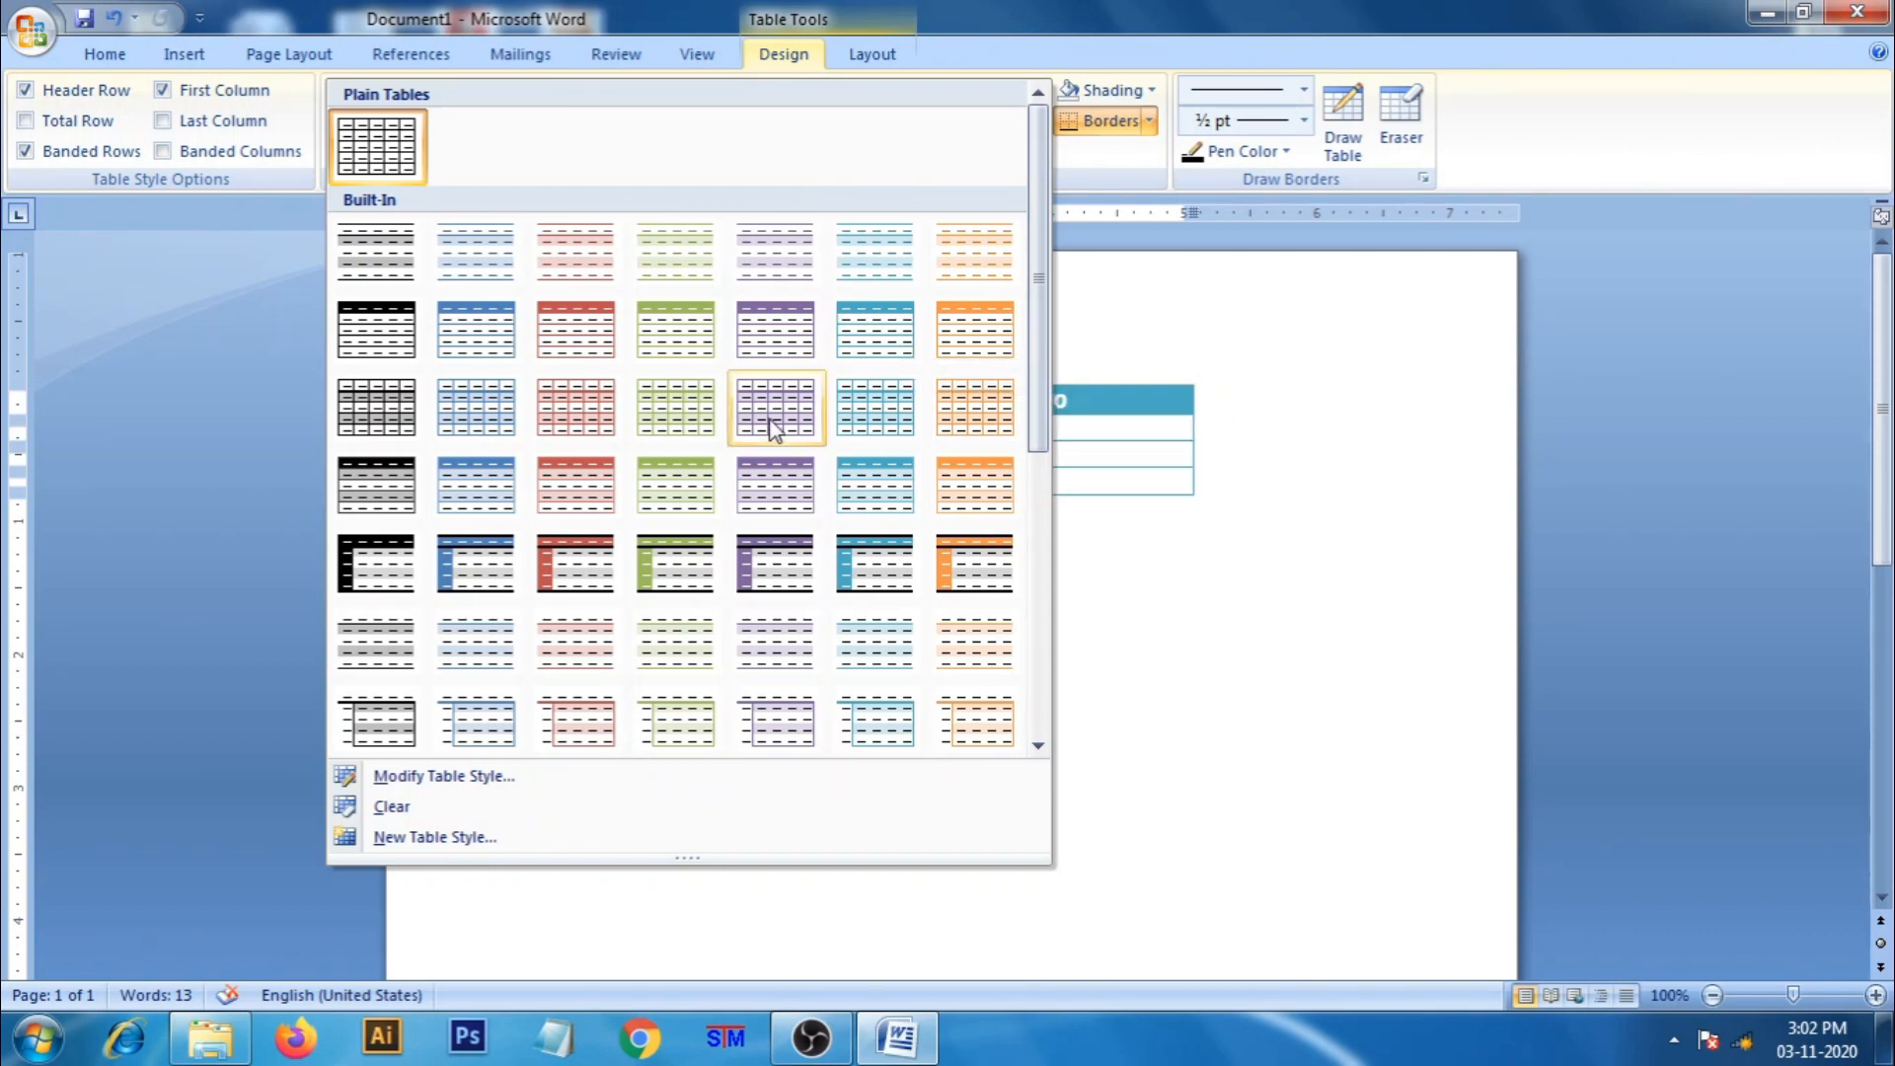
click(870, 576)
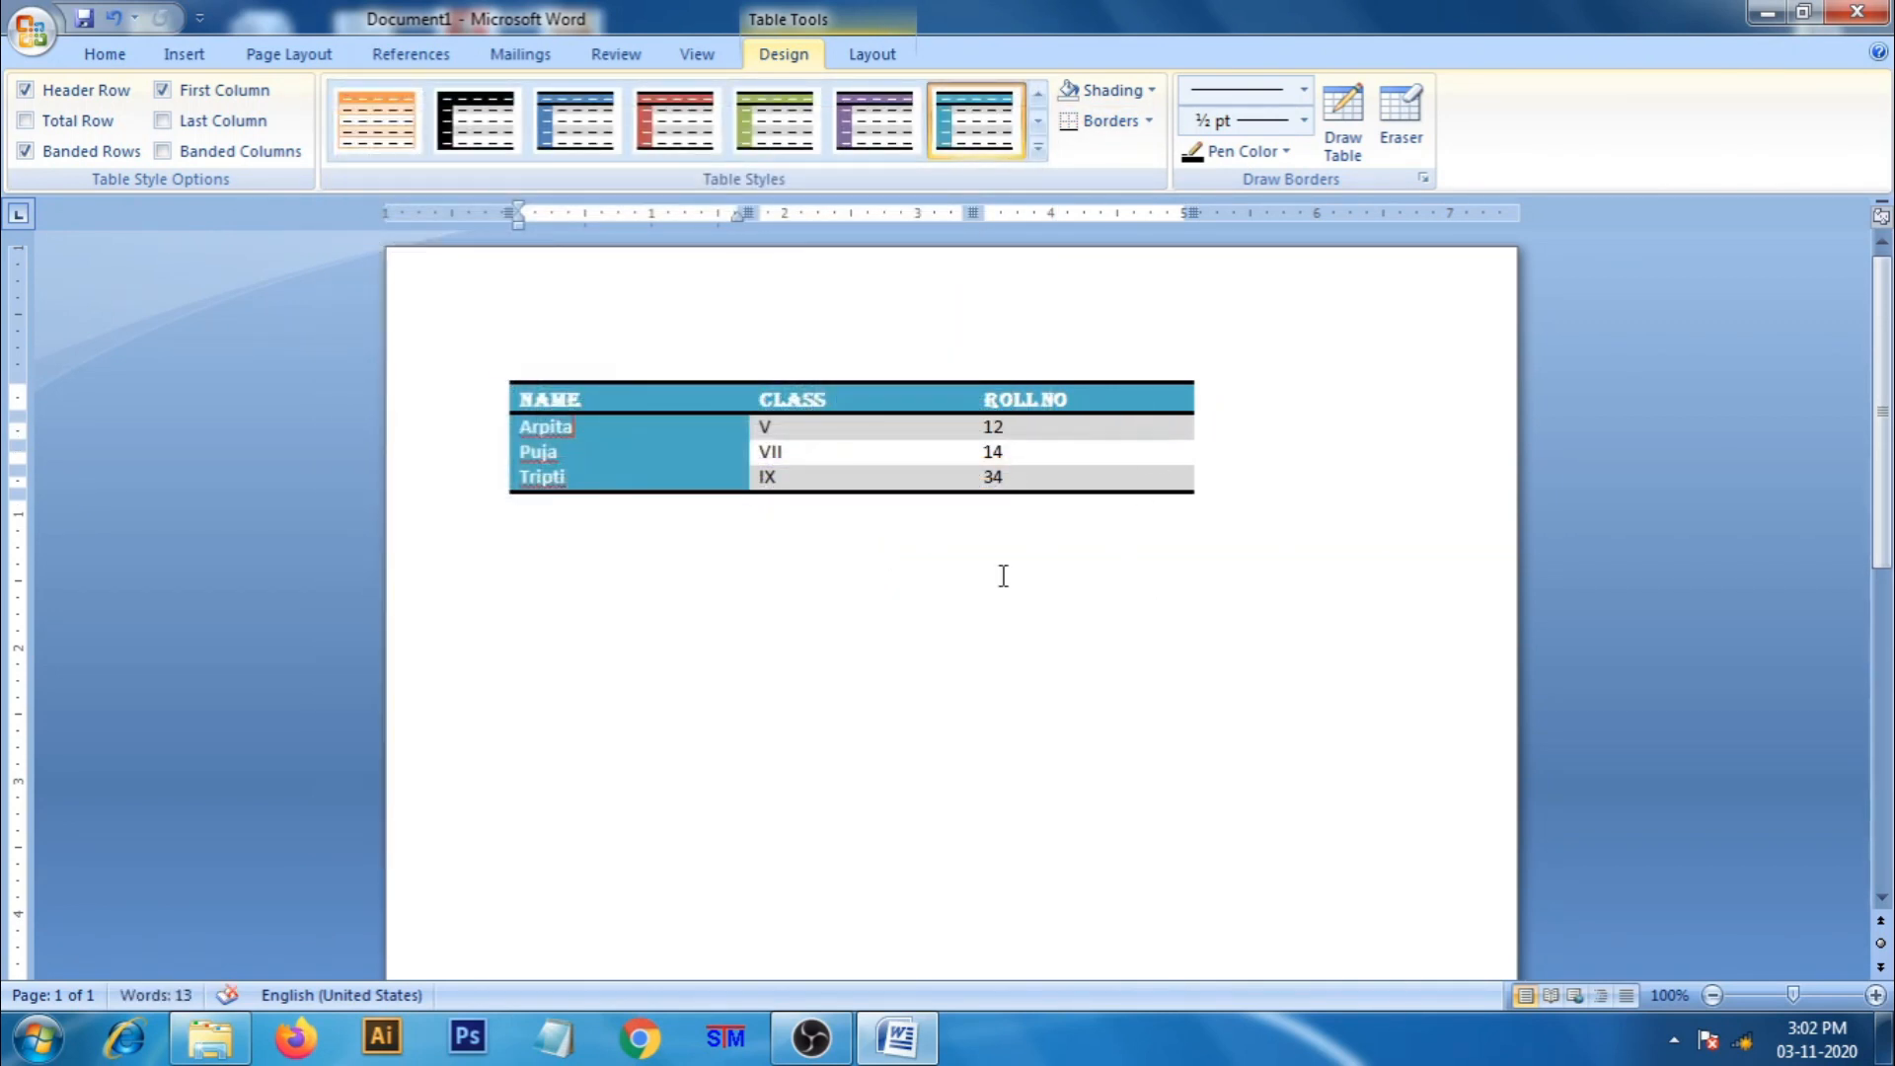
Apply the built-in red grid table style with light red banded rows and thin red borders to the student table
click(1039, 148)
click(593, 415)
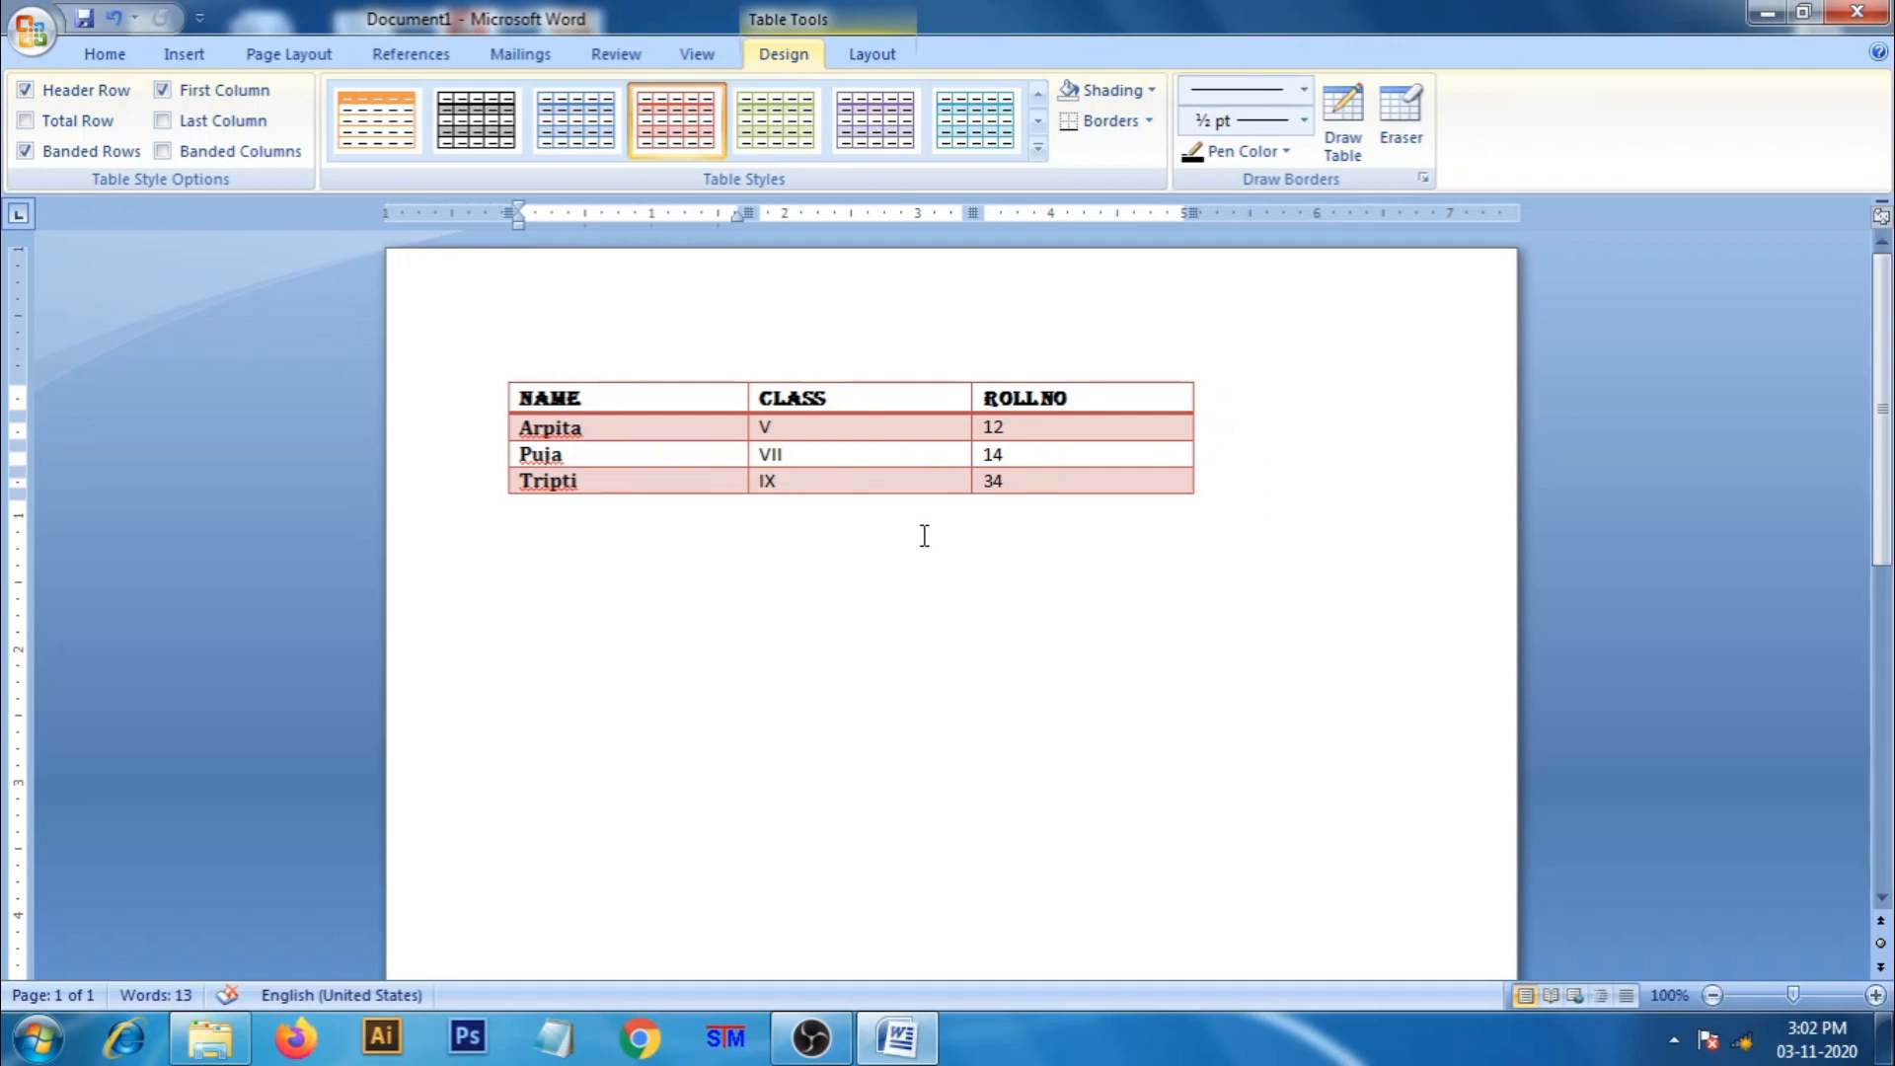
click(188, 57)
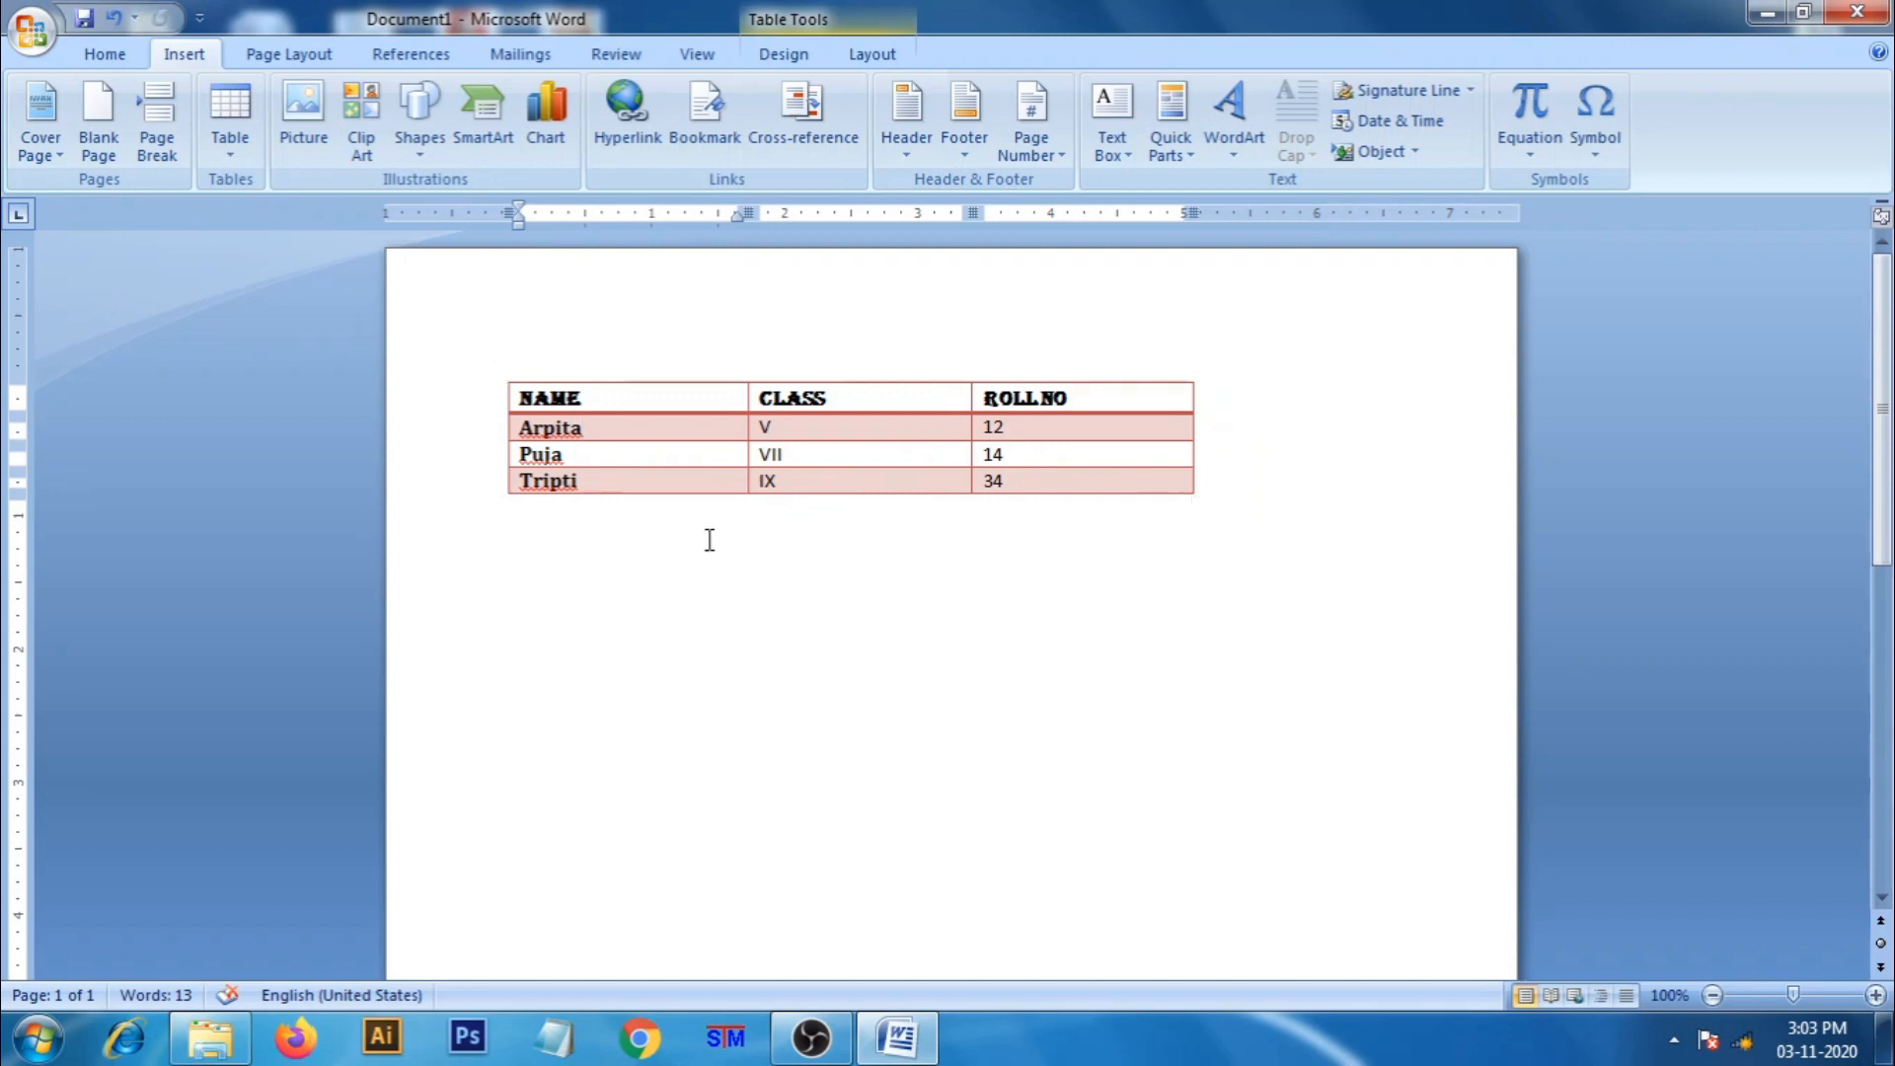
Close the Word document without saving it
click(1858, 11)
click(926, 595)
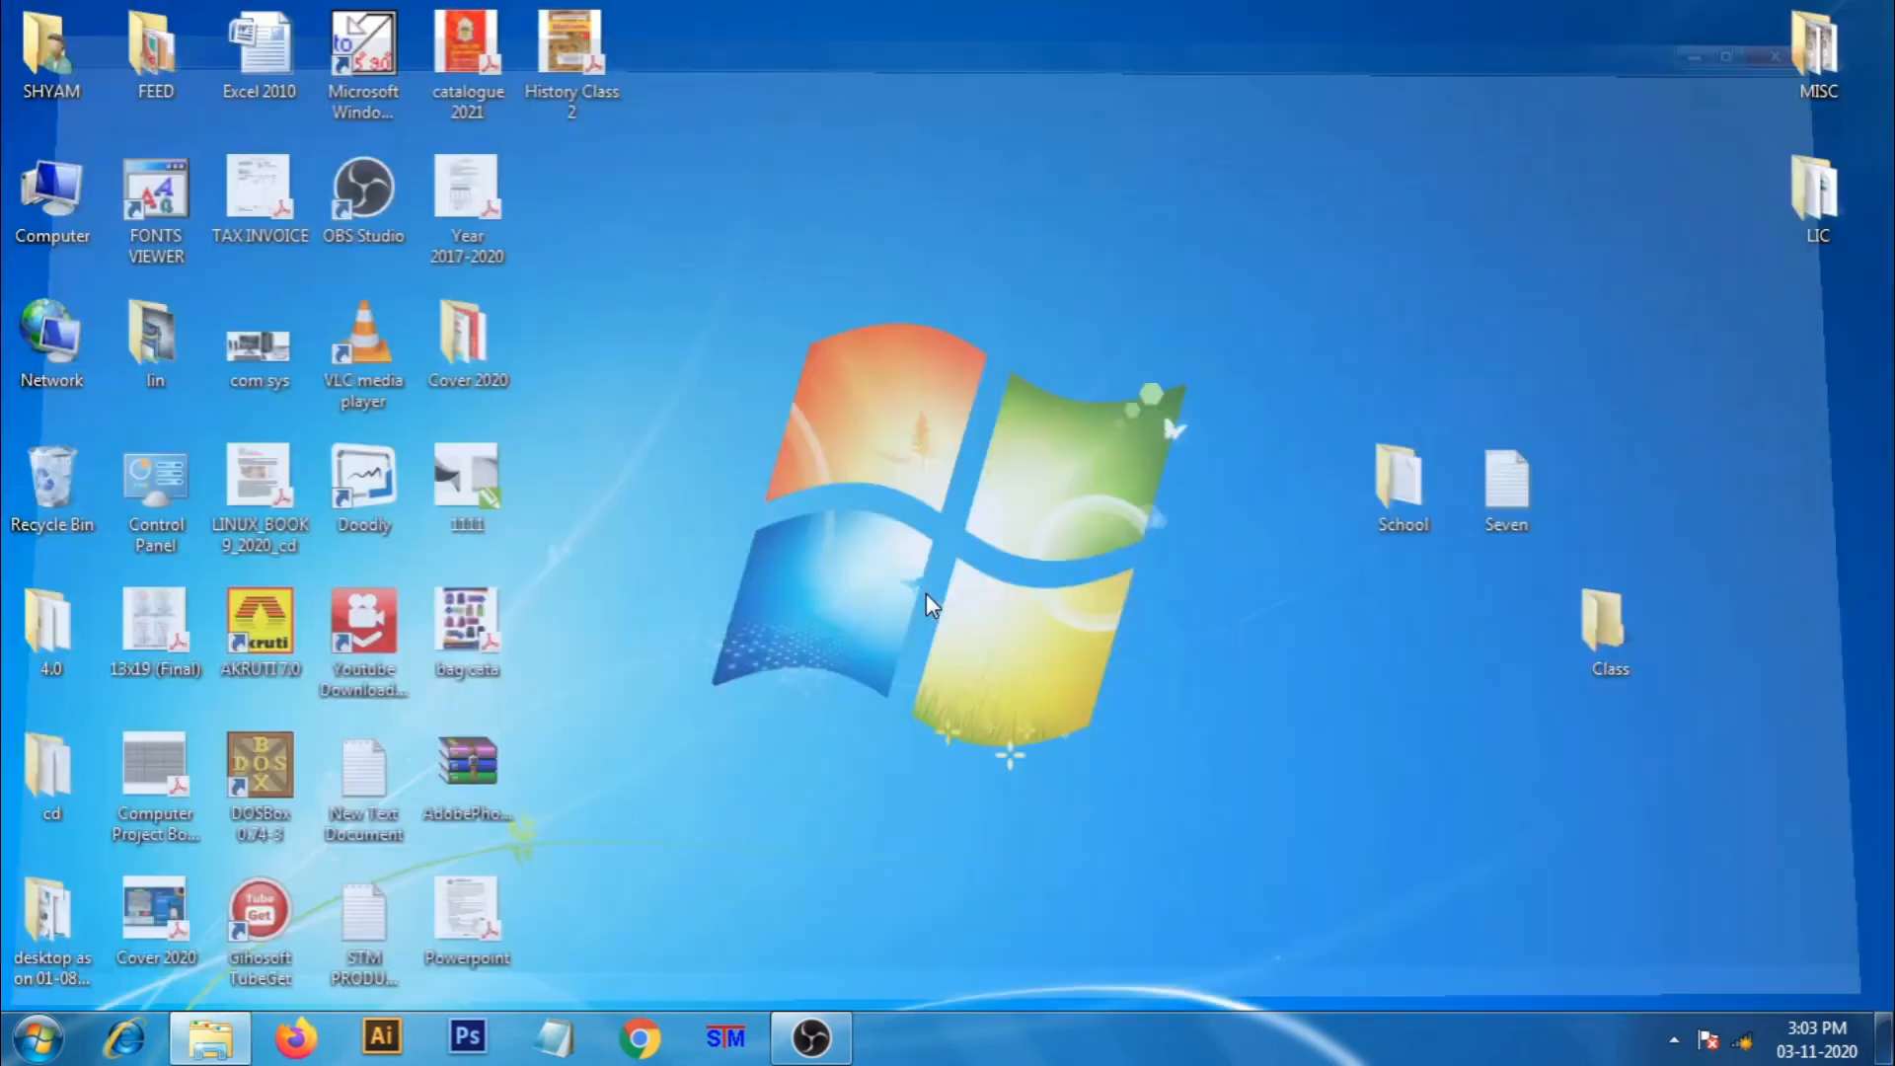
click(821, 1045)
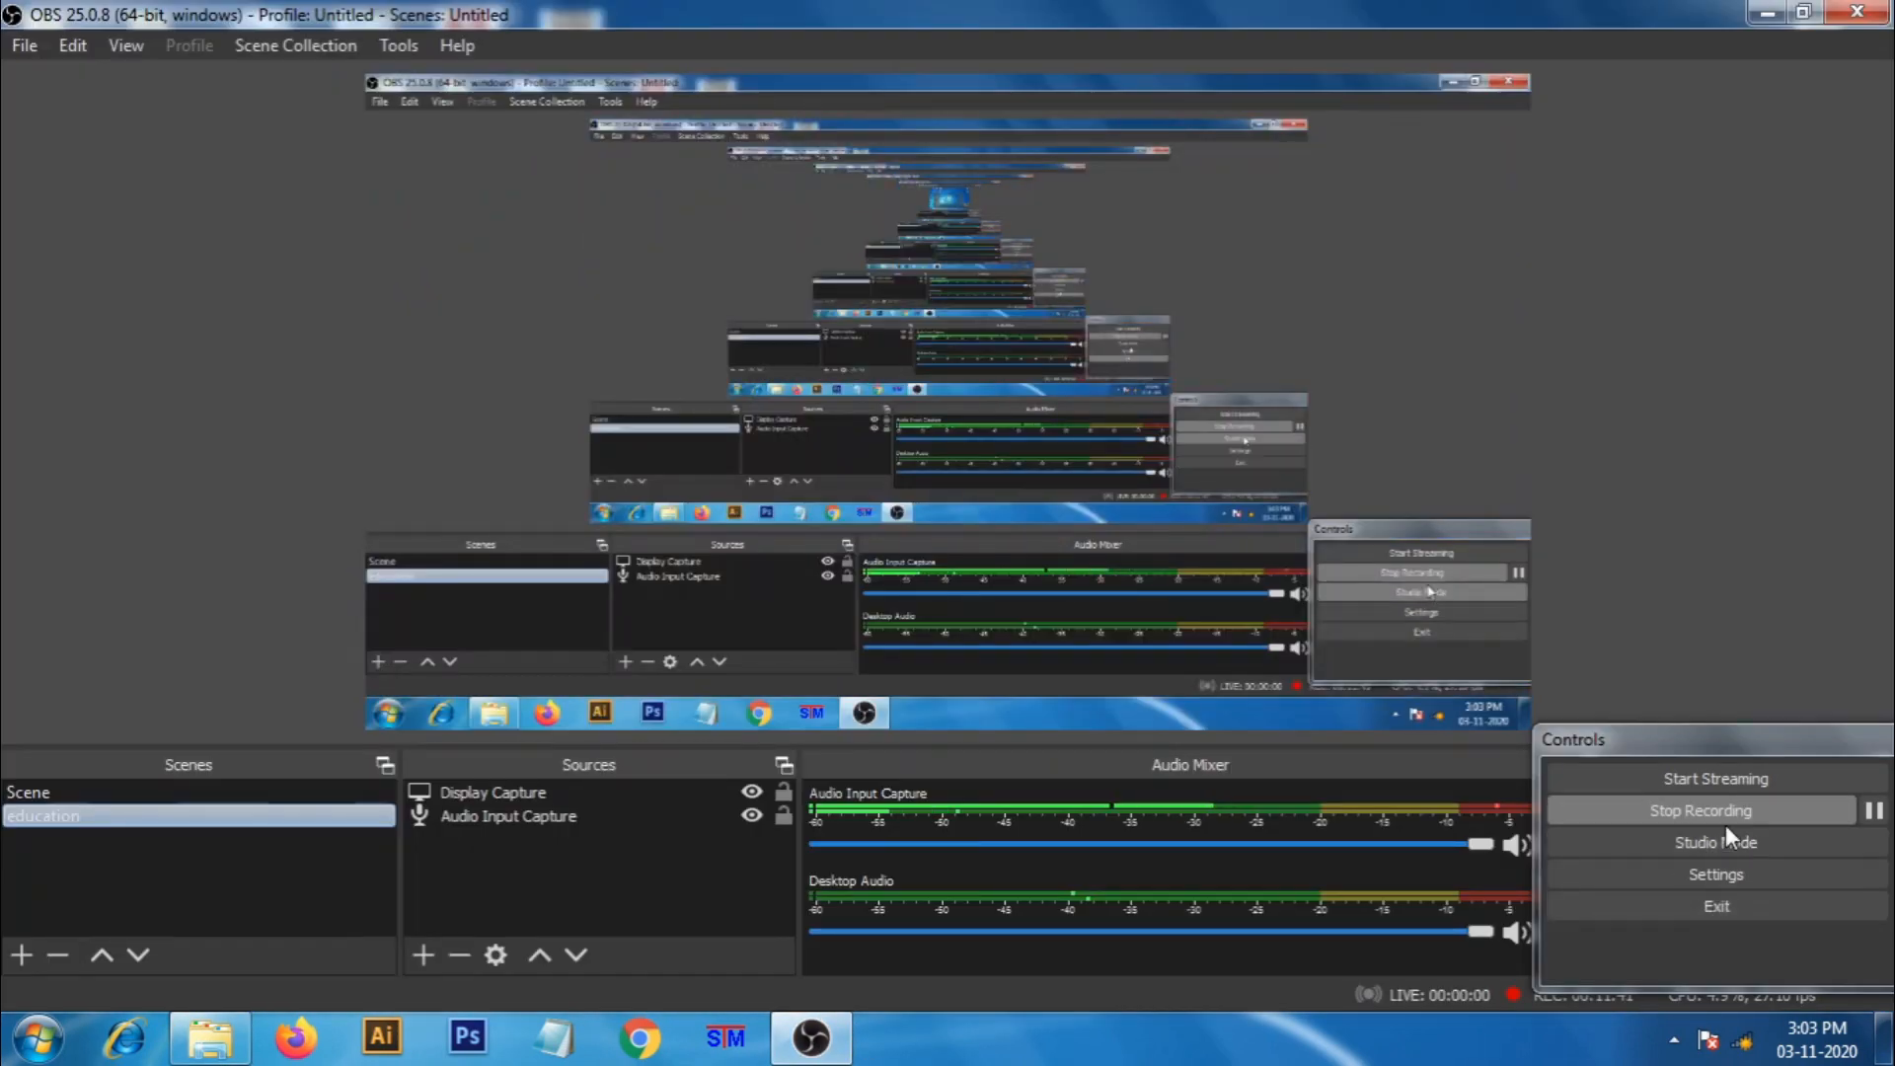